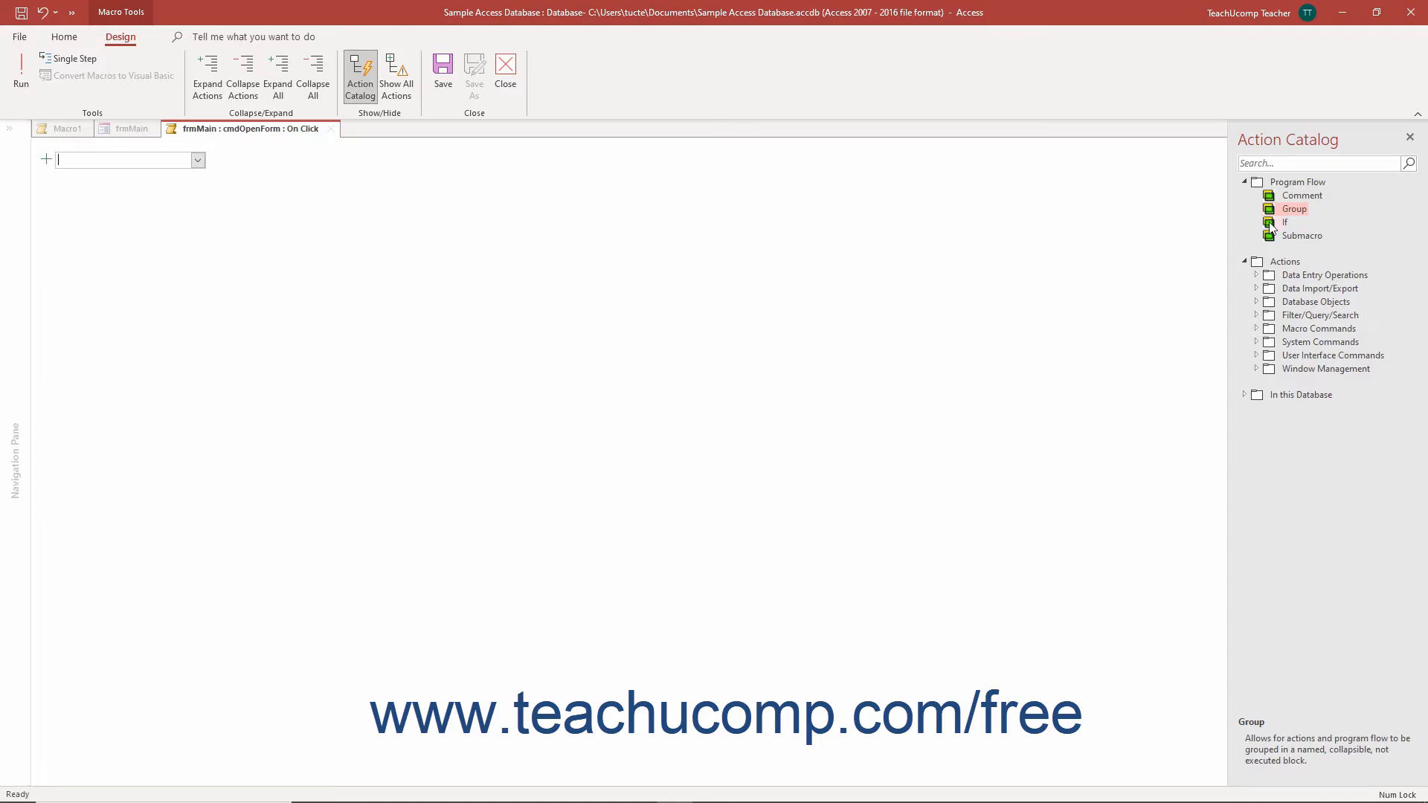
# Step: Add an If block to the macro and build its condition as [Frame5] =1 in the Expression Builder
pyautogui.click(1270, 223)
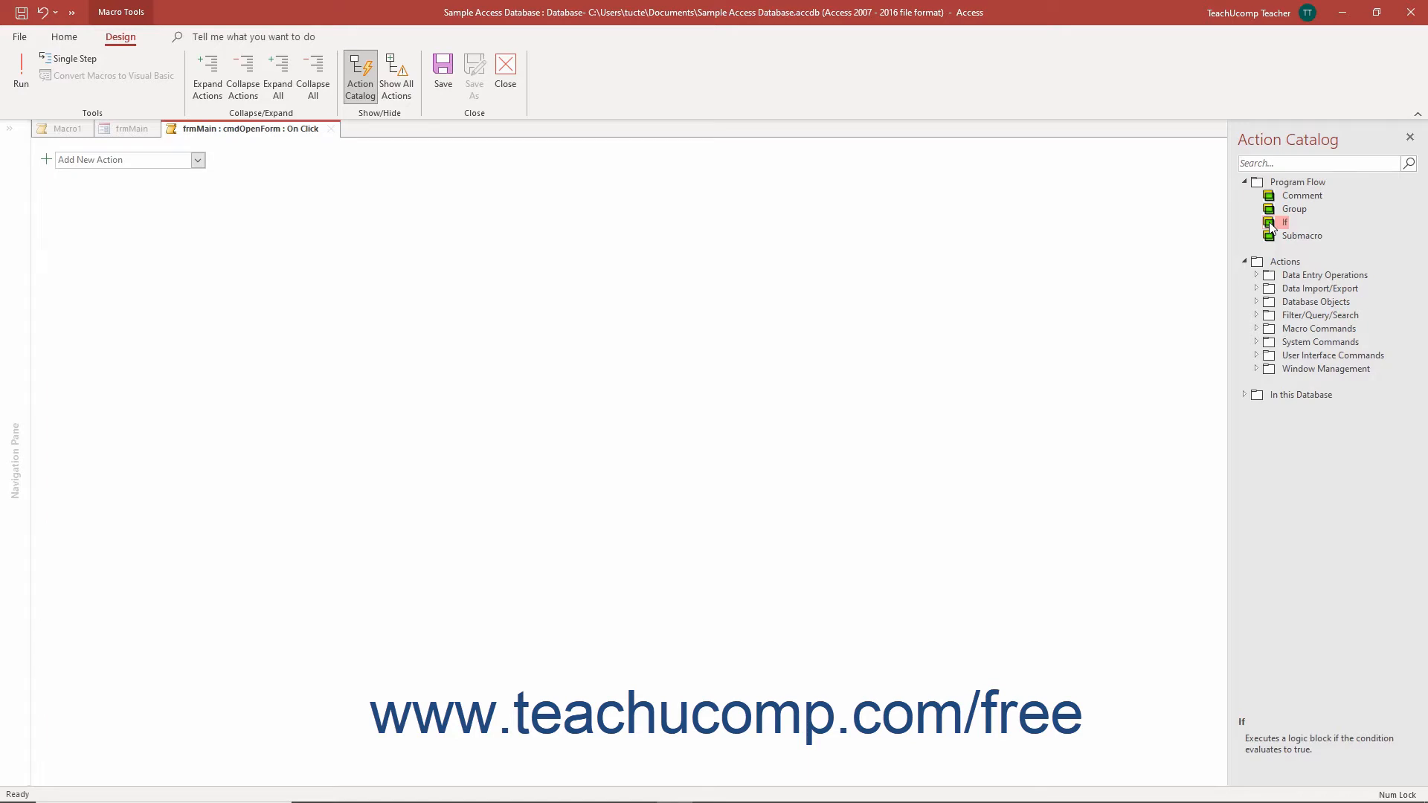
pyautogui.moveTo(1271, 227); pyautogui.dragTo(595, 194)
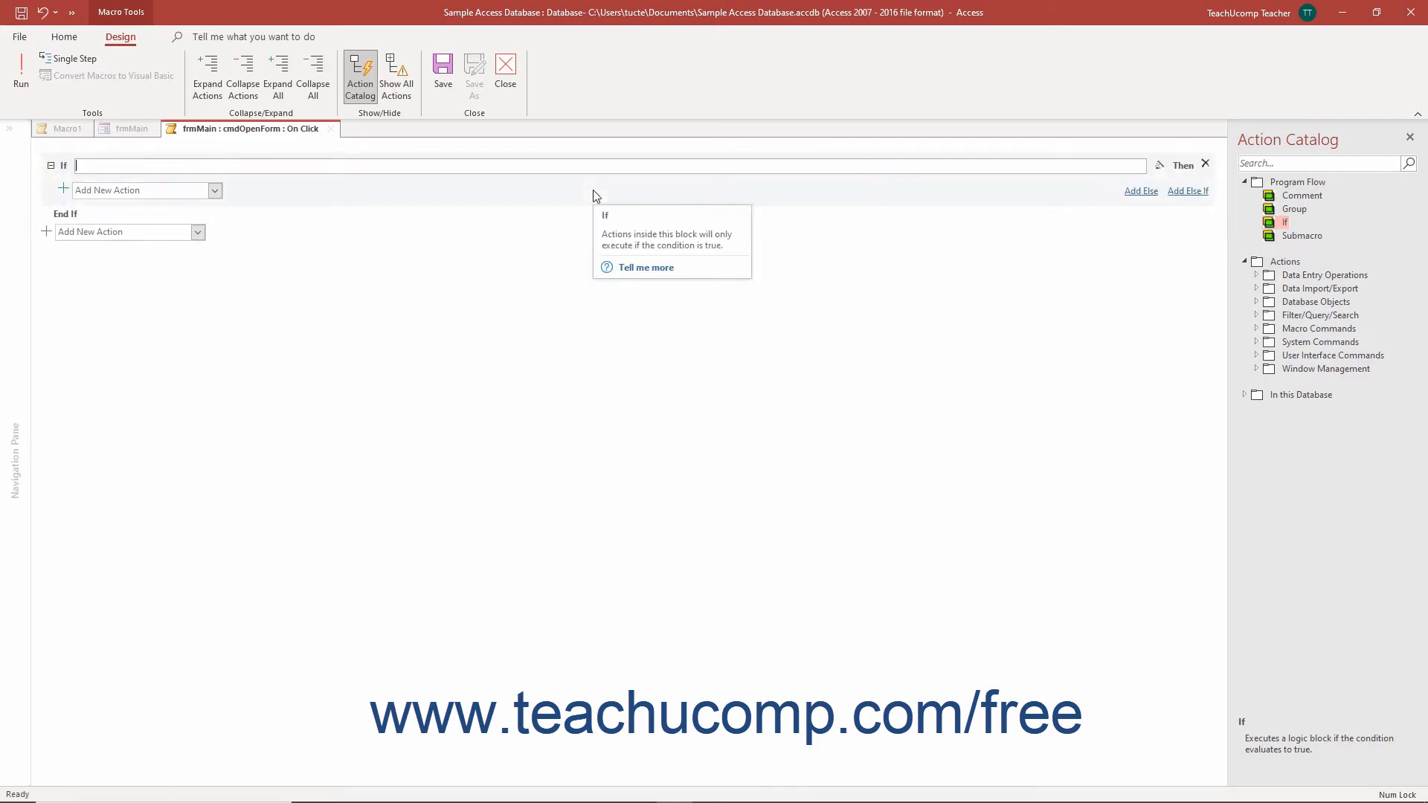
pyautogui.click(246, 167)
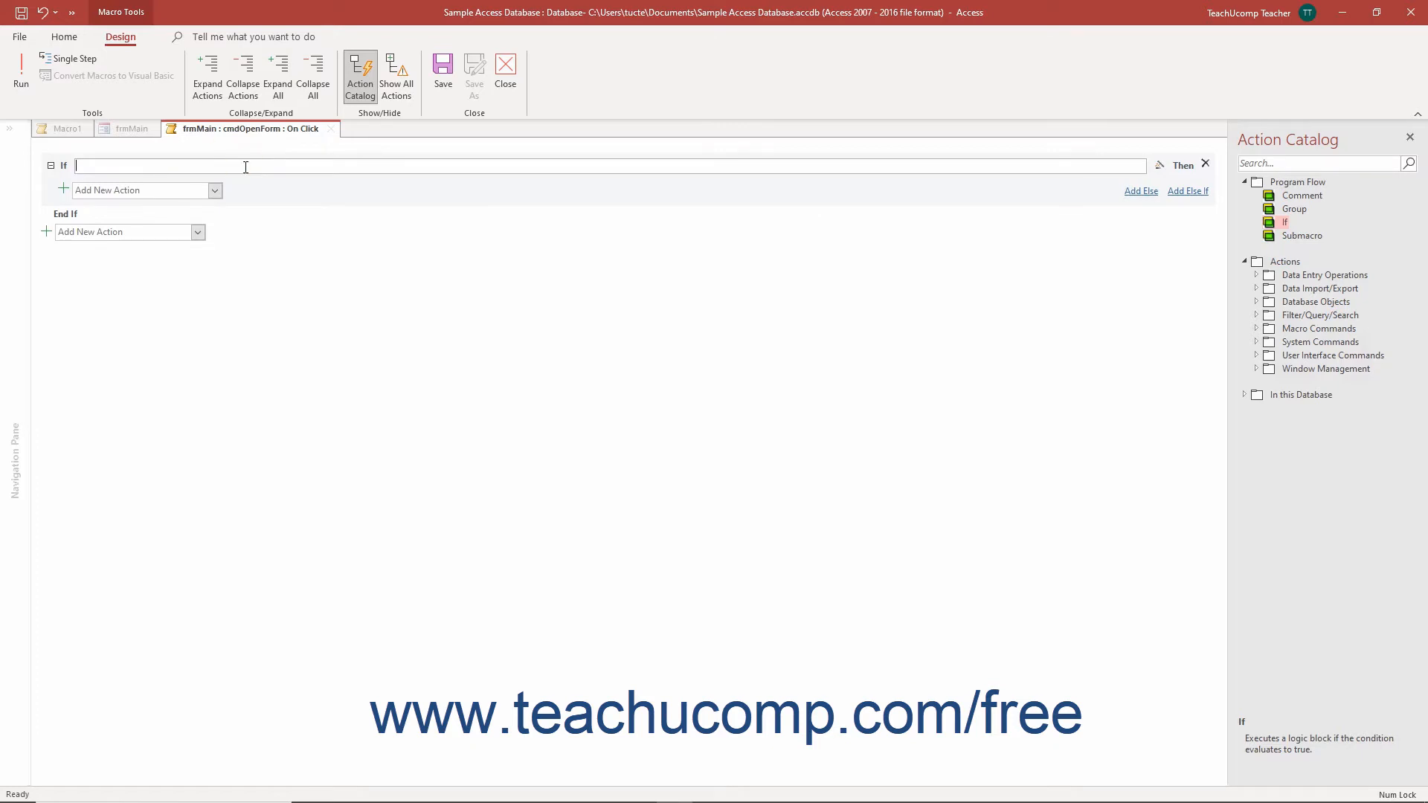
pyautogui.click(1161, 167)
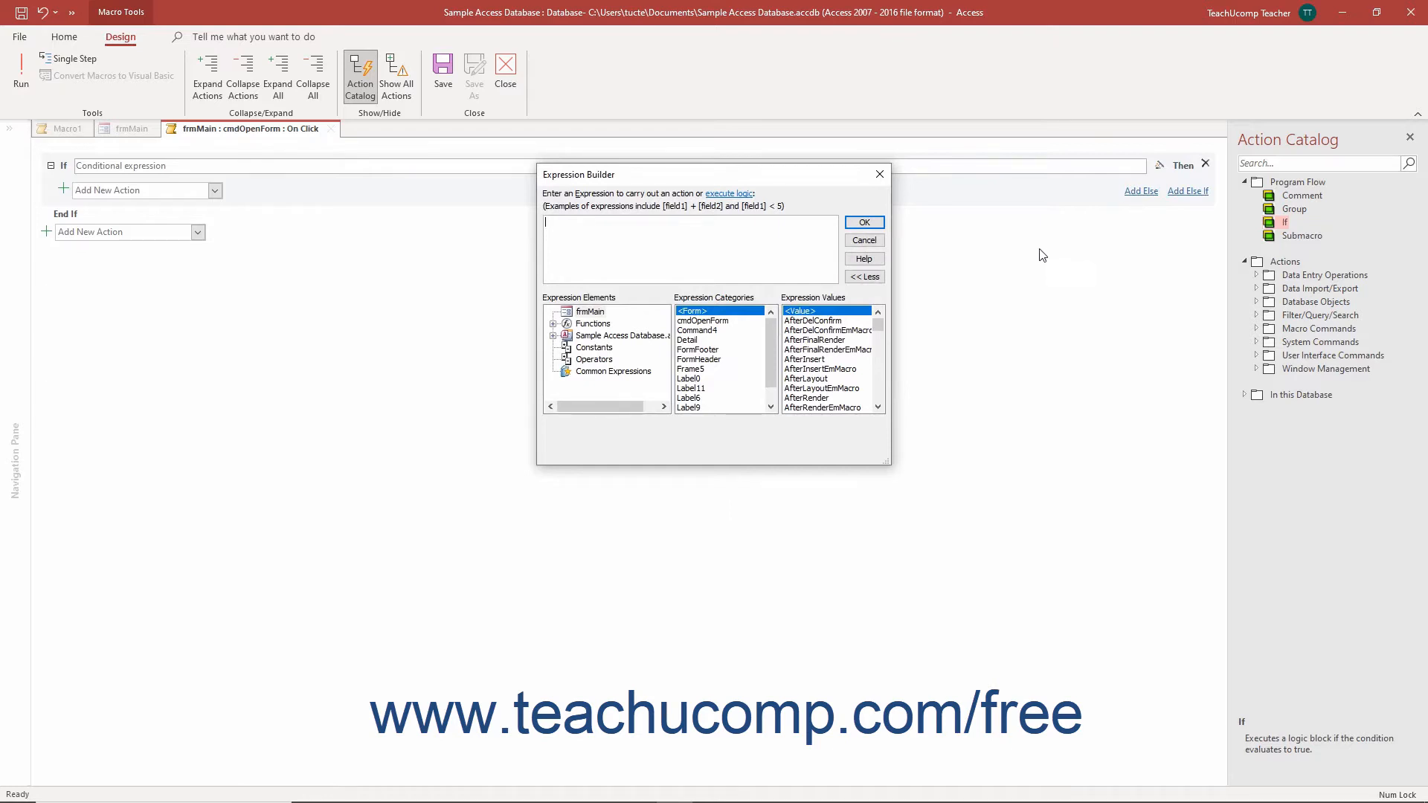
pyautogui.click(712, 370)
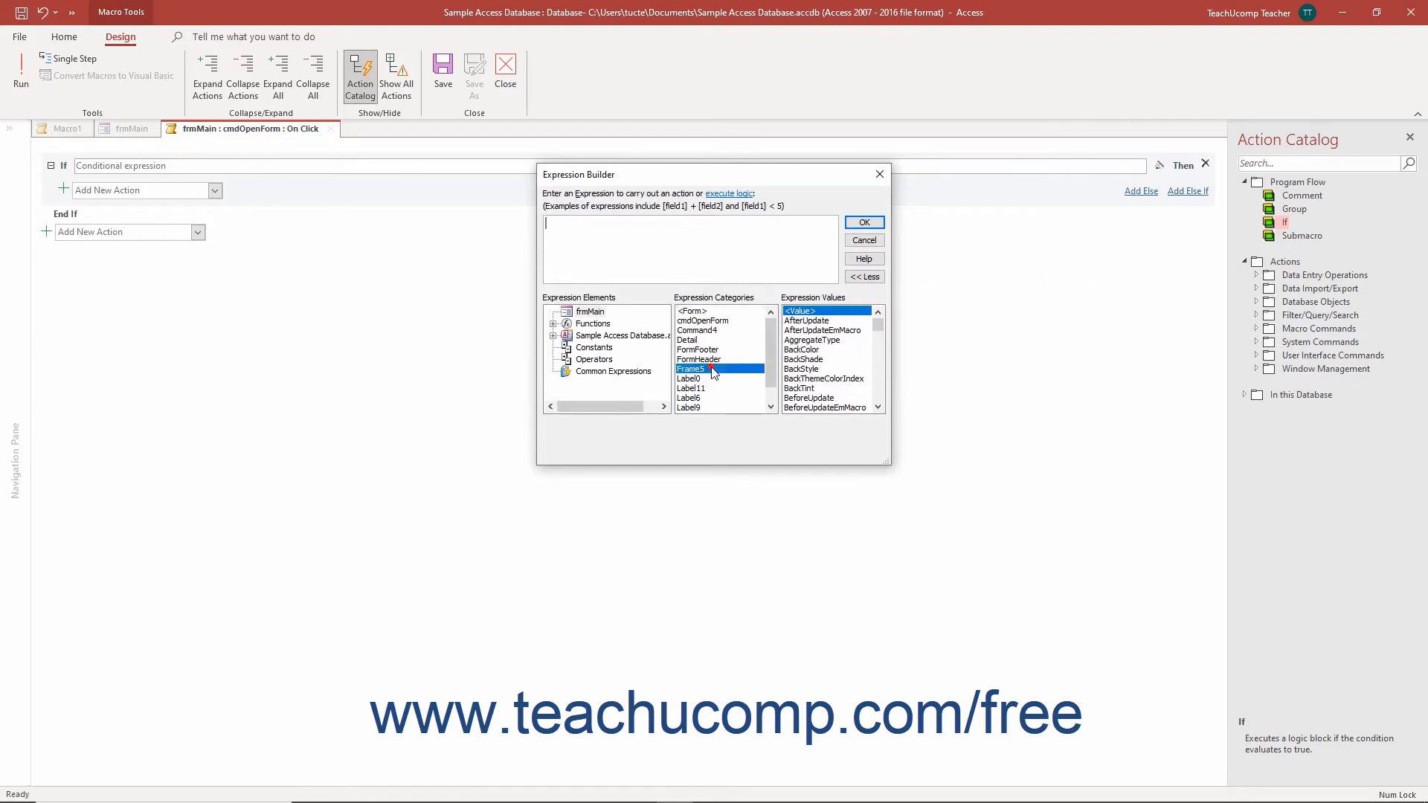
pyautogui.doubleClick(799, 311)
pyautogui.write('=1')
pyautogui.click(860, 224)
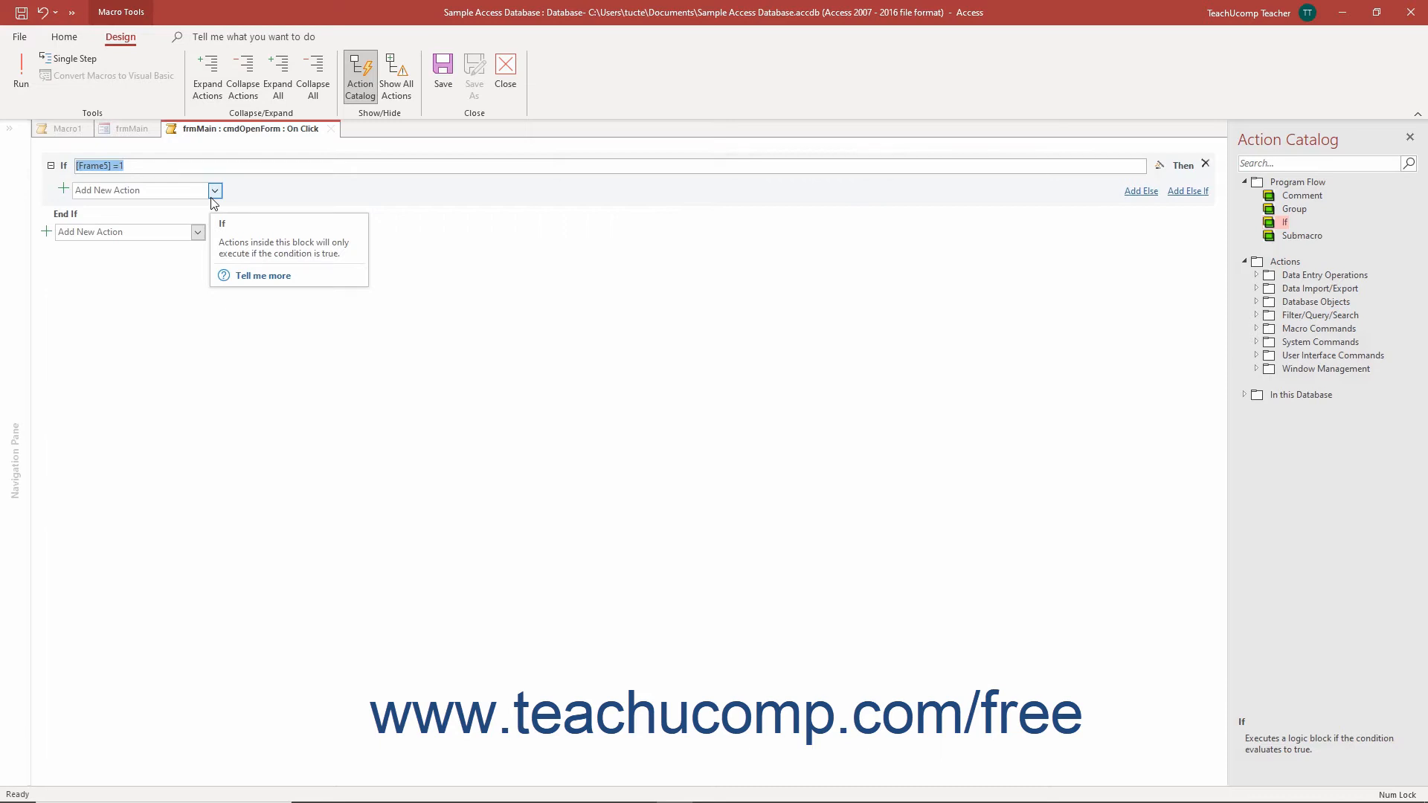
# Step: Add an OpenForm action inside the If block and set its form name to frmEmployees
pyautogui.click(214, 192)
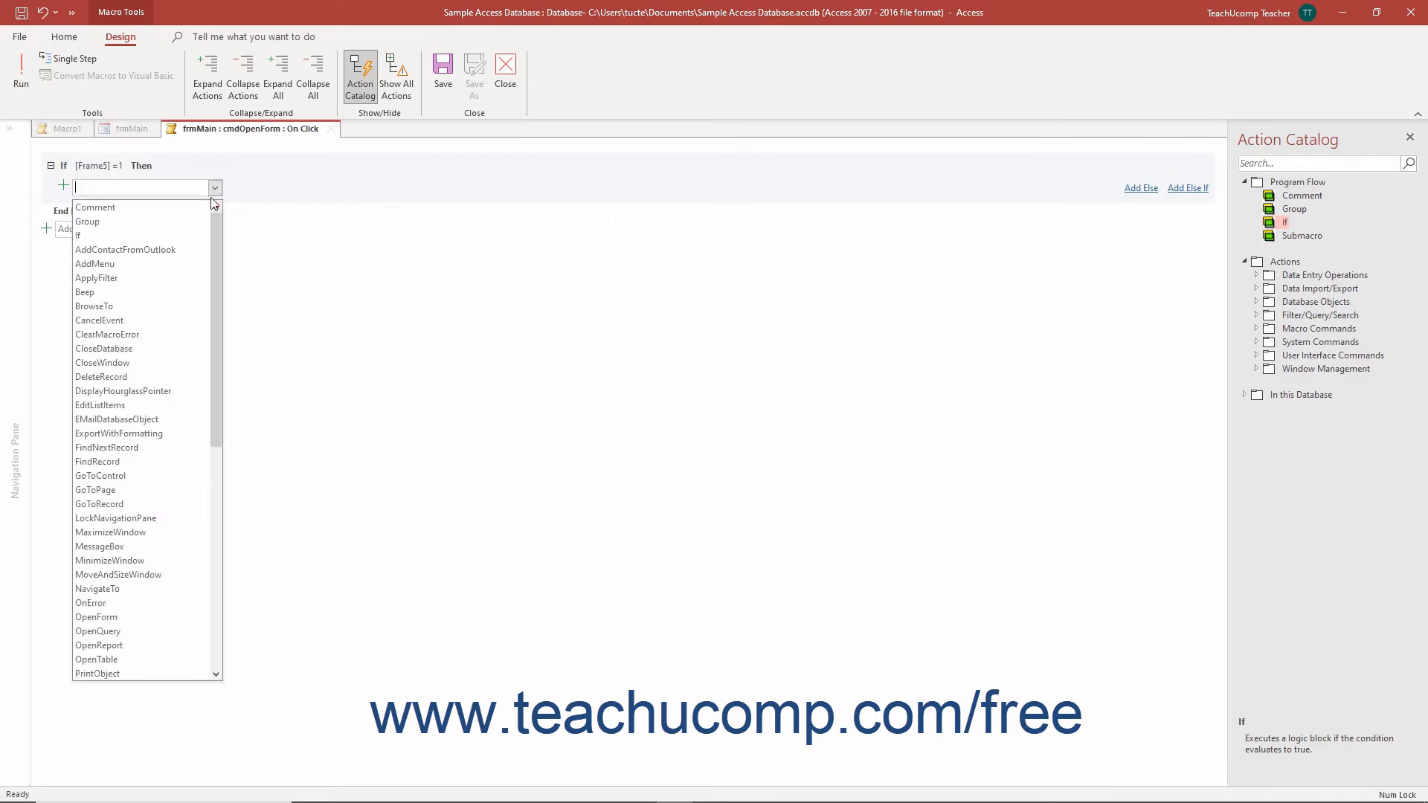
pyautogui.click(133, 617)
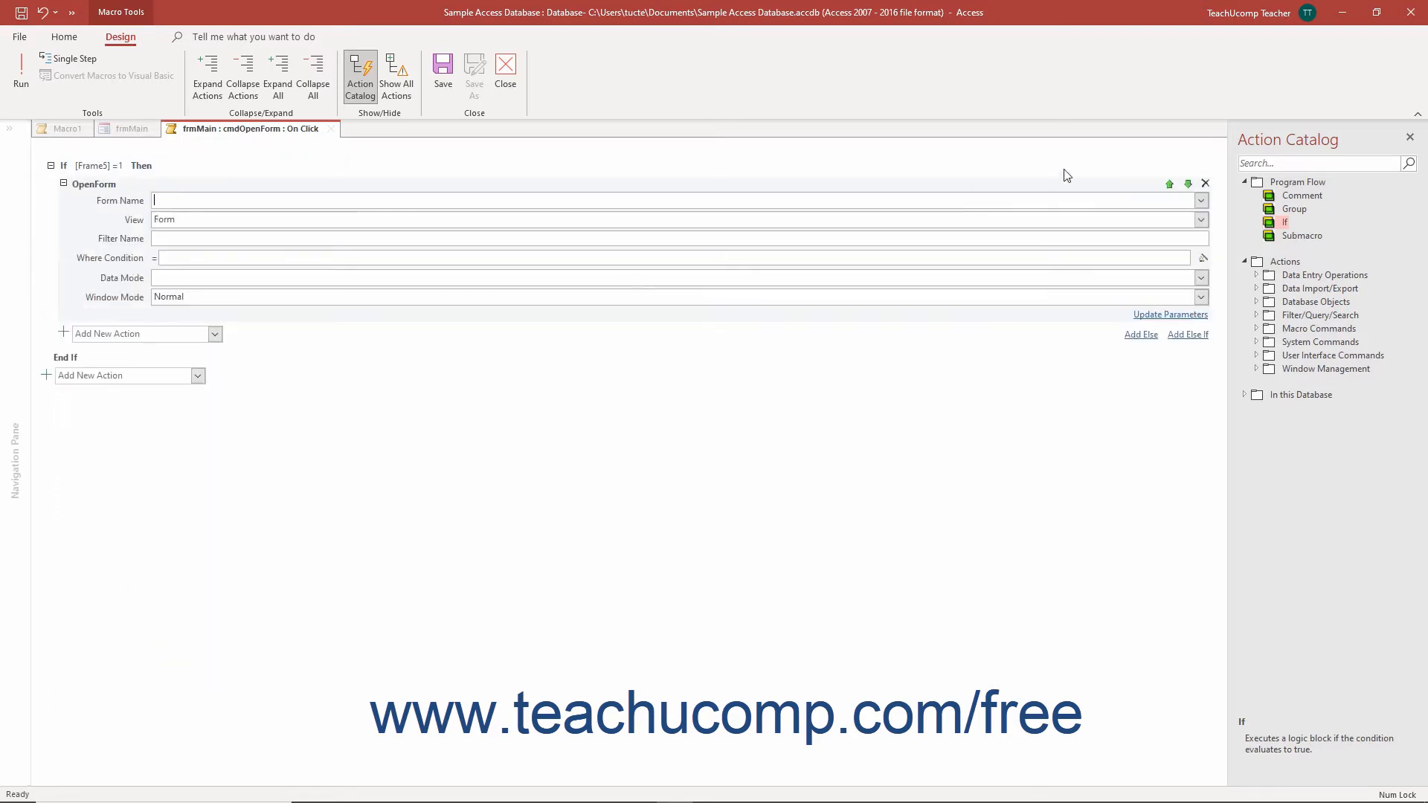
pyautogui.click(1203, 201)
pyautogui.click(1182, 216)
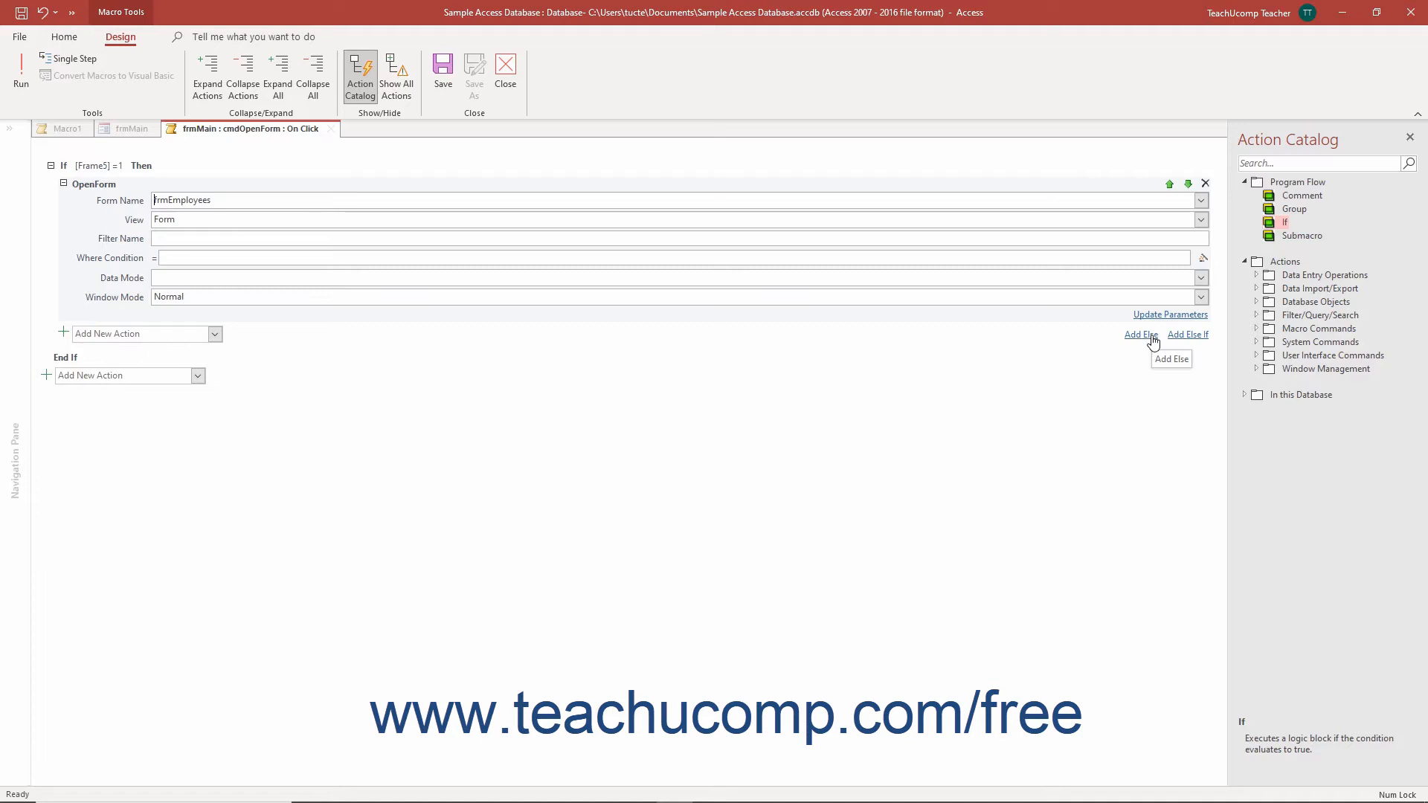
# Step: Add an Else If block and build its condition as [Frame5] =2 in the Expression Builder
pyautogui.click(1190, 336)
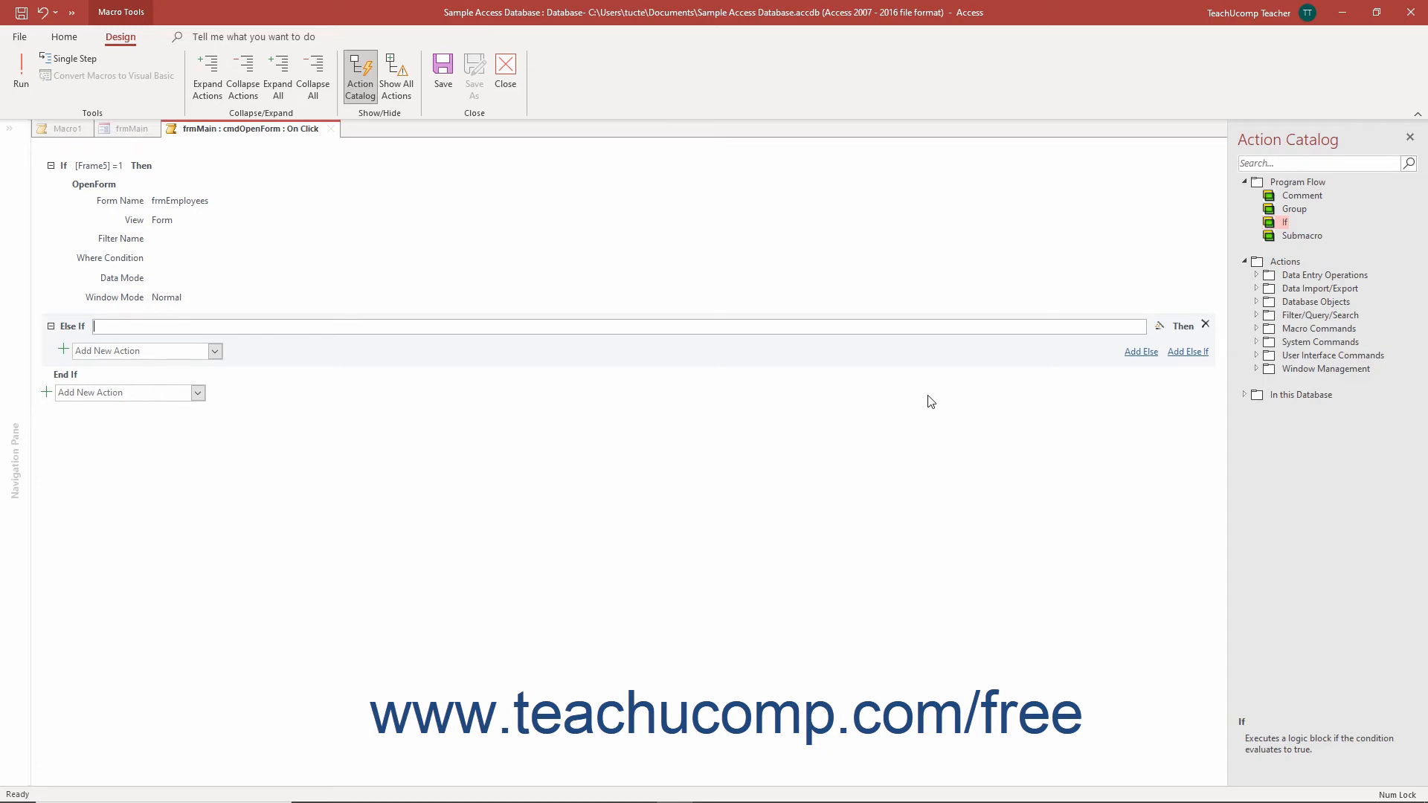
pyautogui.click(1159, 326)
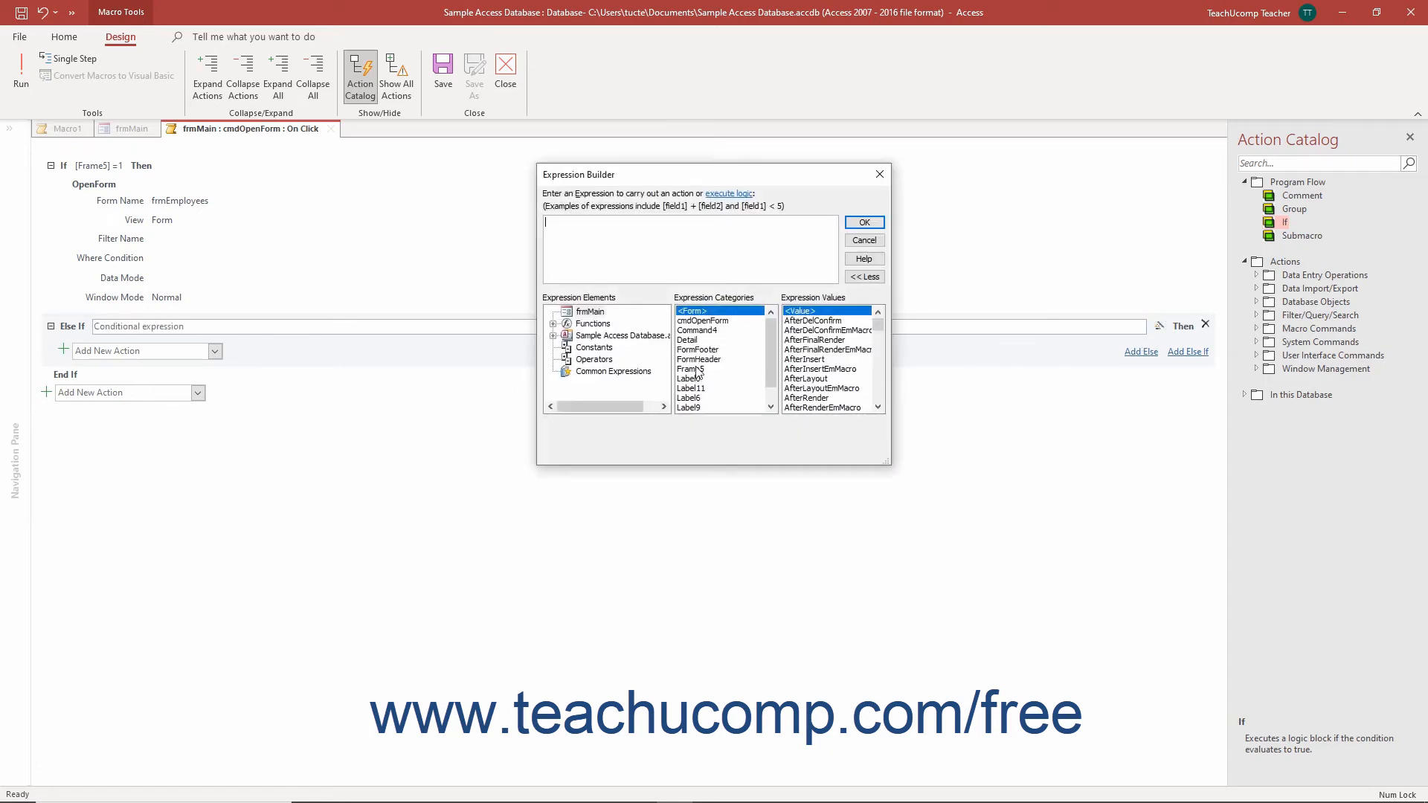
pyautogui.click(695, 370)
pyautogui.doubleClick(801, 313)
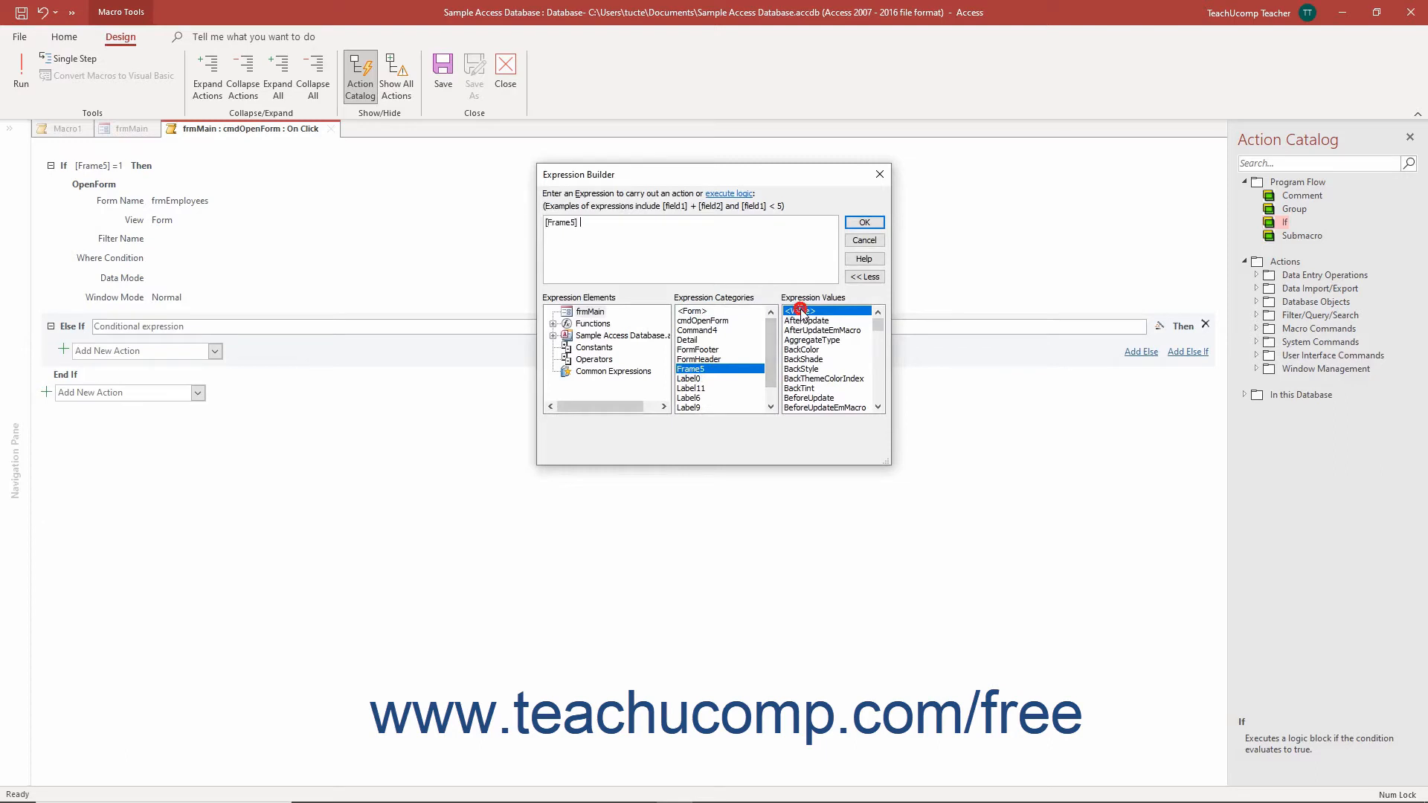
pyautogui.write('=2')
pyautogui.click(864, 223)
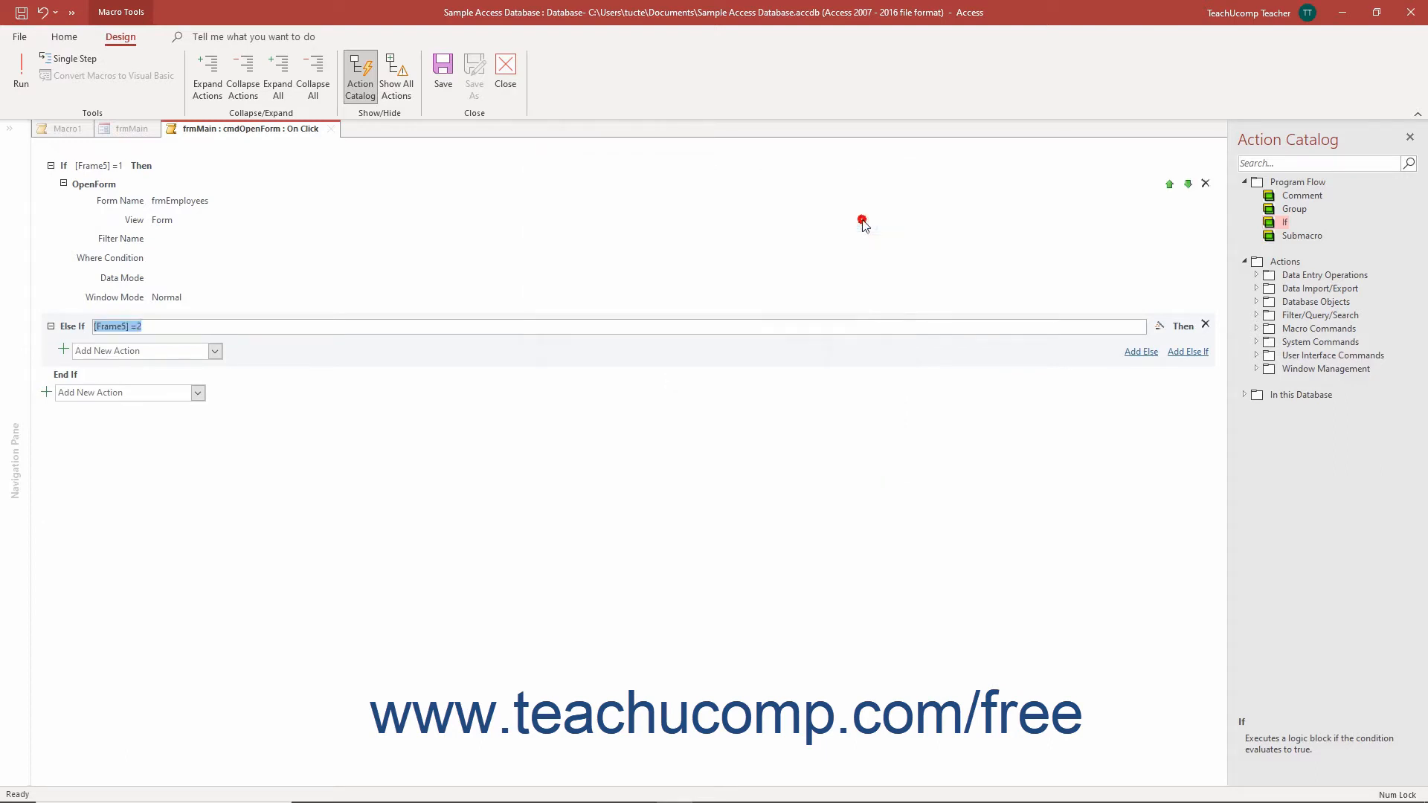
# Step: Add an OpenForm action inside the Else If block and set its form name to frmSkills
pyautogui.click(215, 350)
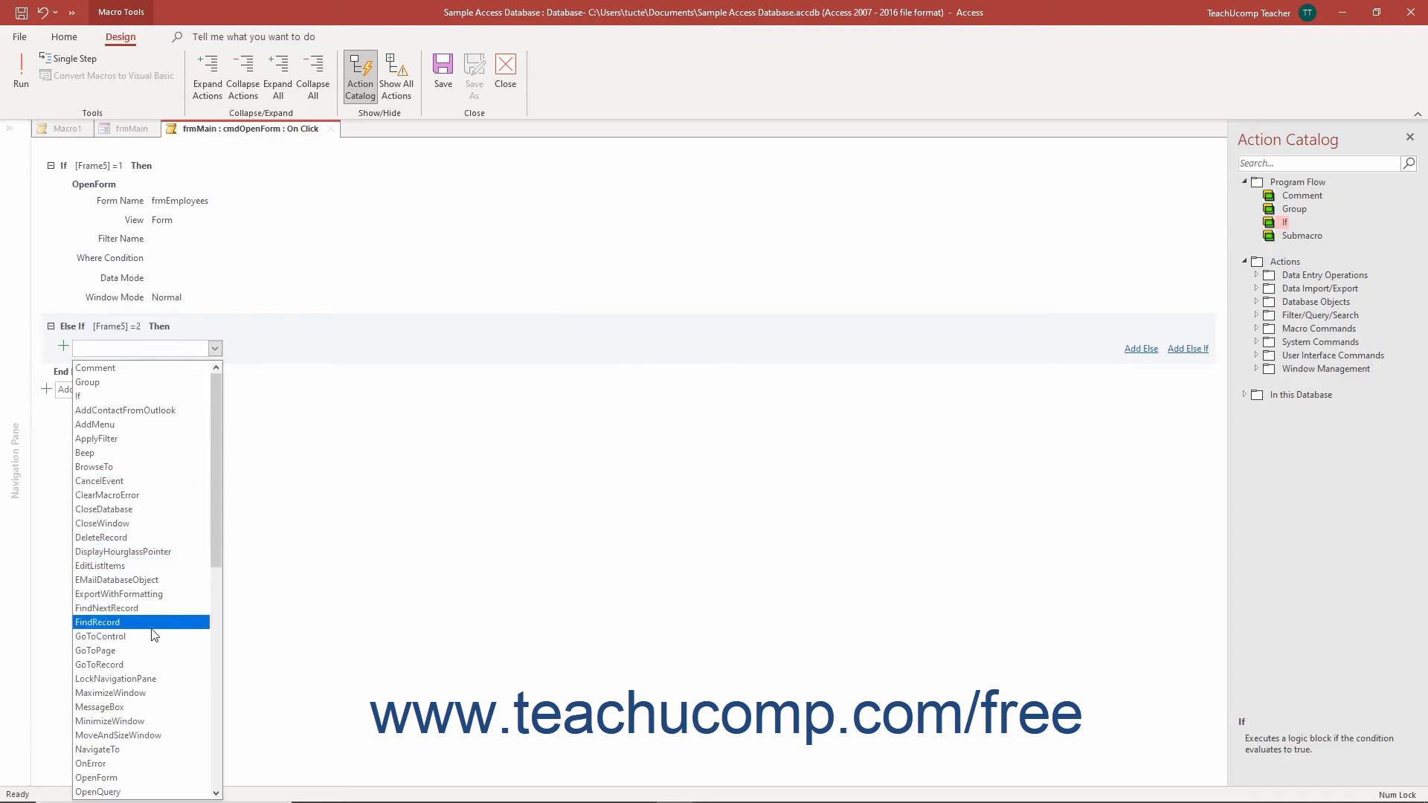
pyautogui.click(134, 778)
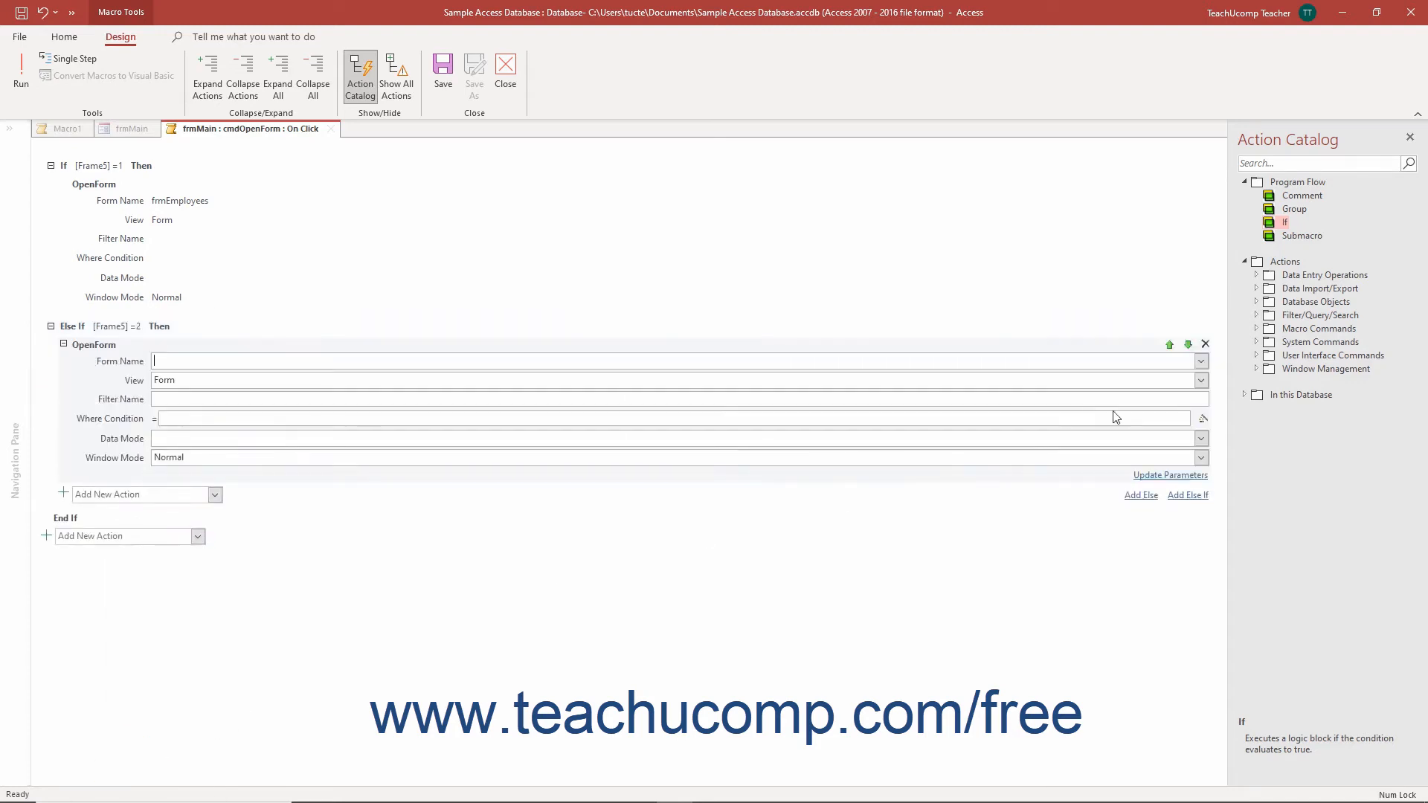
pyautogui.click(1201, 361)
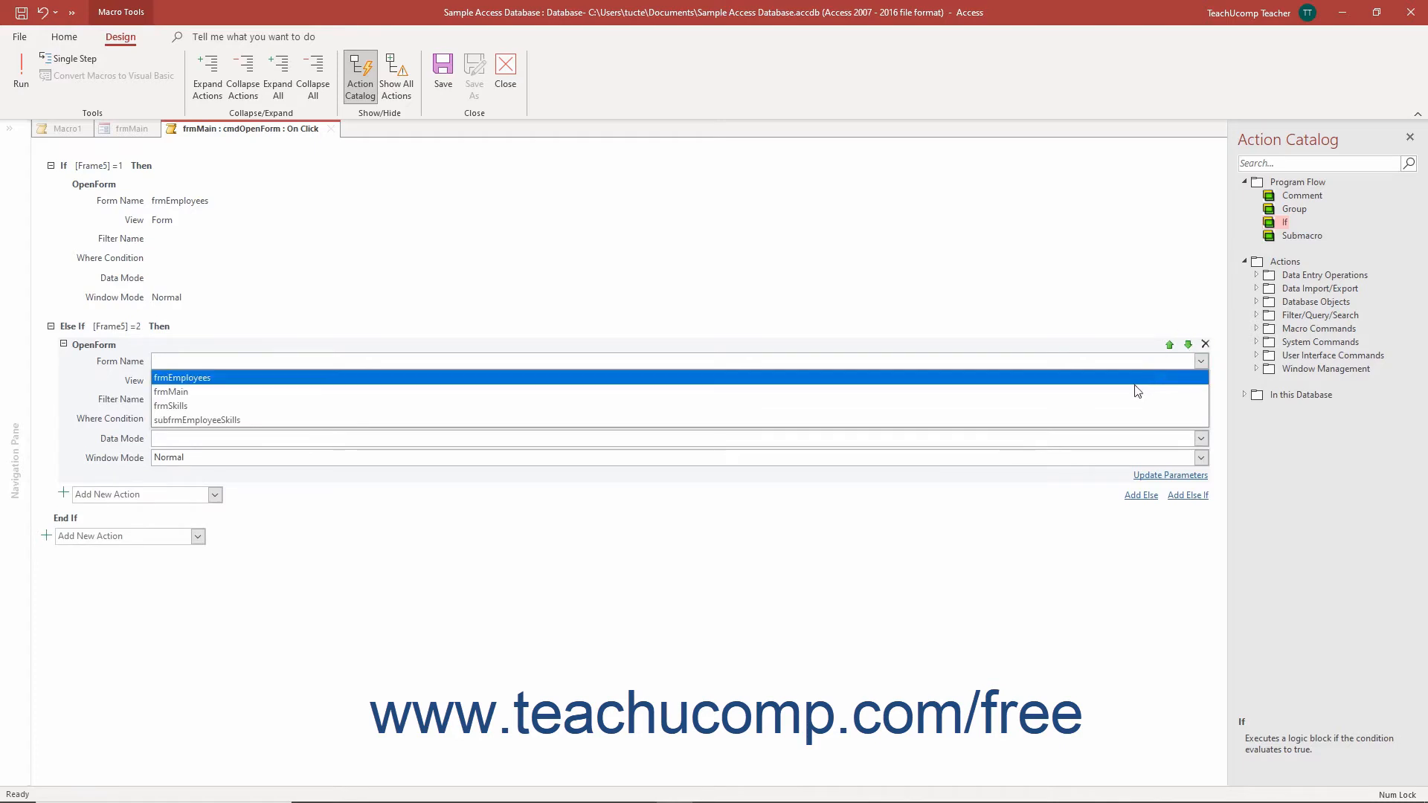
pyautogui.click(1113, 404)
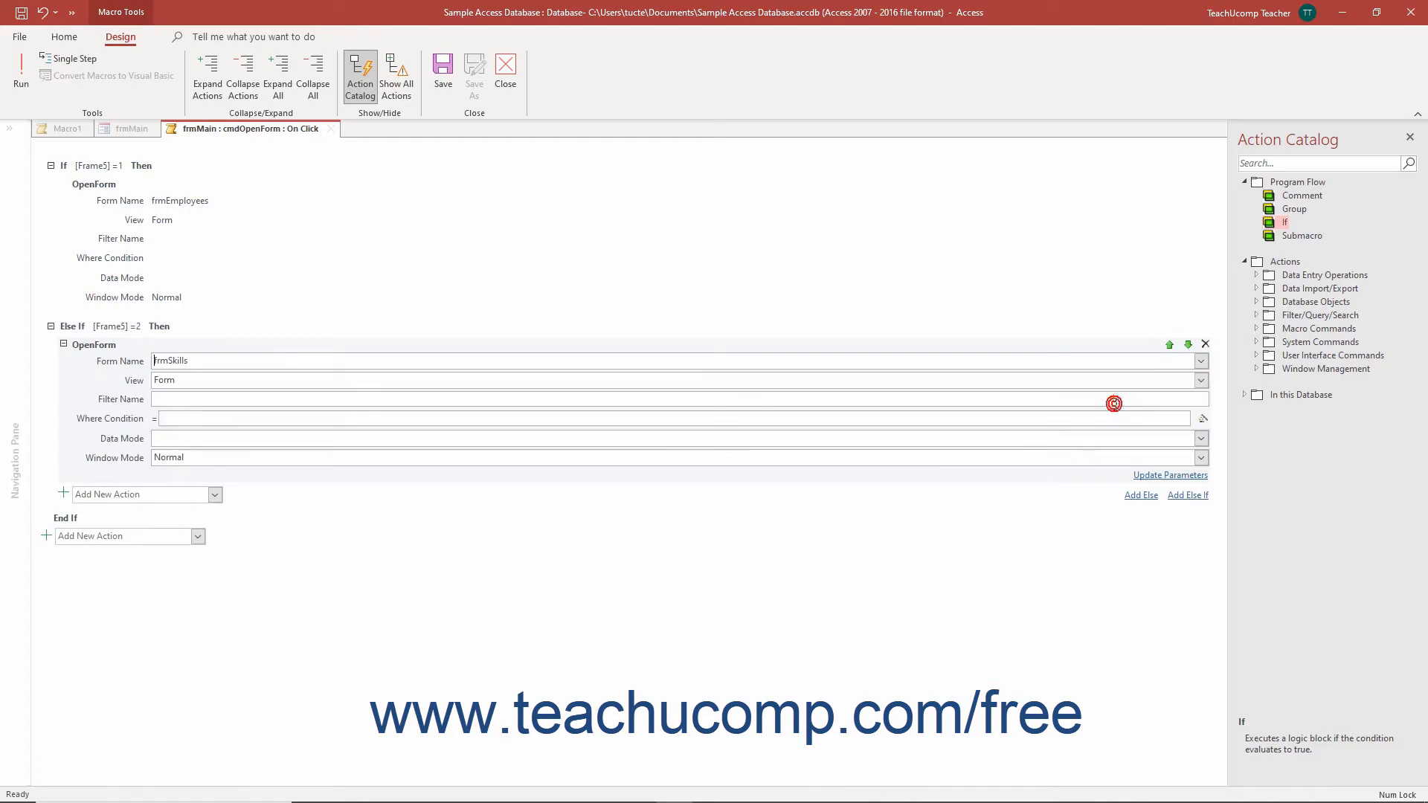
# Step: Add an Else block containing a MessageBox action with the message "Select a form, first!"
pyautogui.click(1139, 495)
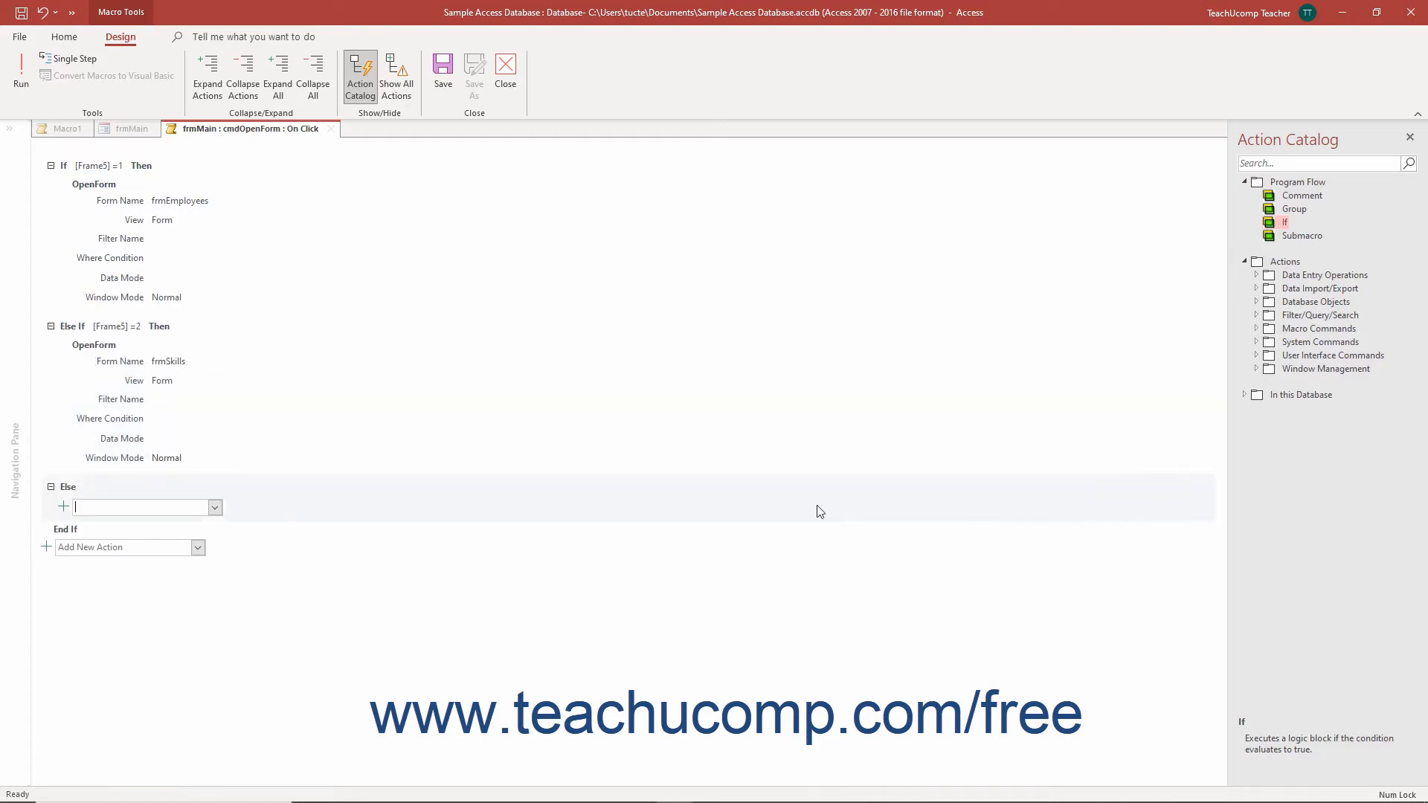
pyautogui.click(214, 508)
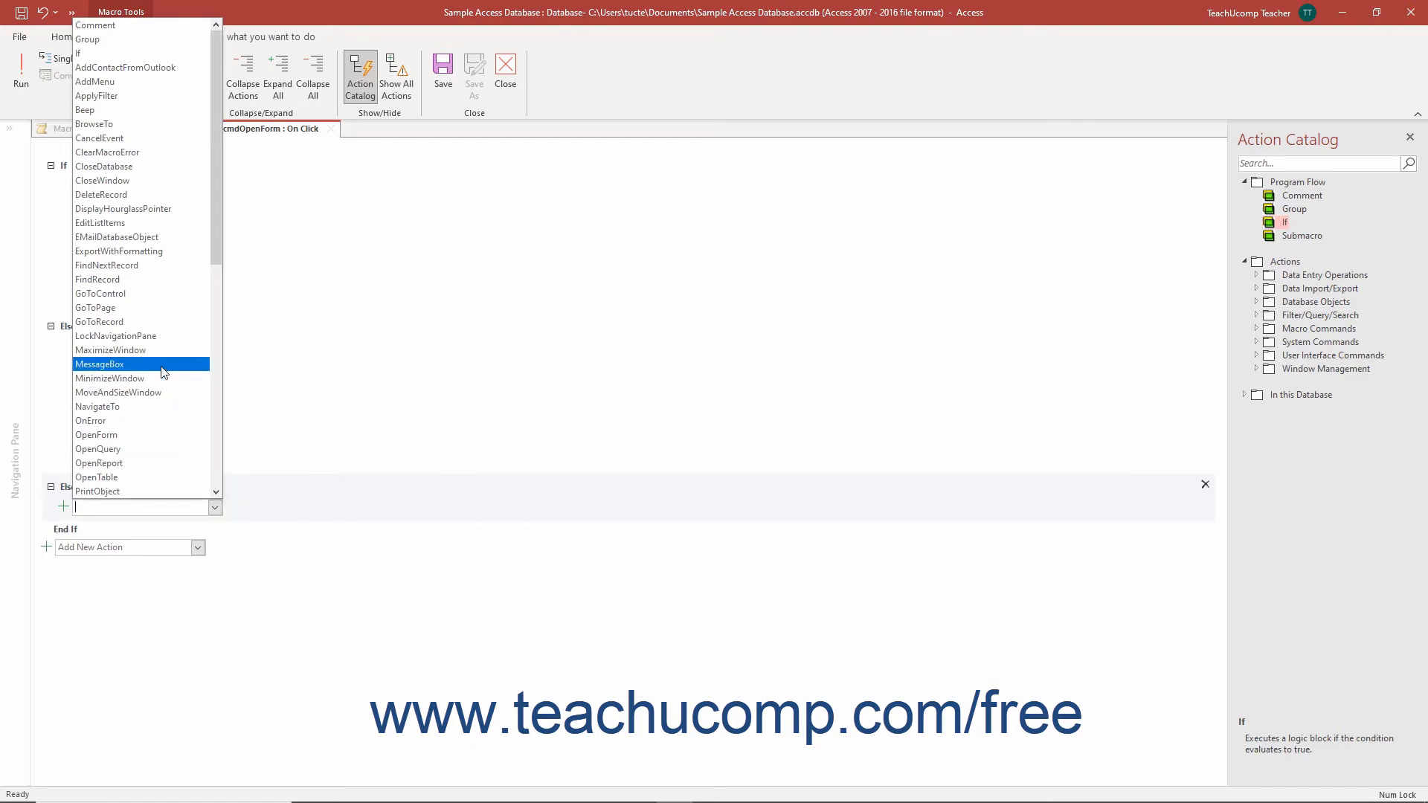
pyautogui.click(100, 365)
pyautogui.write('Select a form, first!')
pyautogui.press('Tab')
pyautogui.press('Tab')
# Step: Set the Else block's message box type to Information and its title to "Please select a form"
pyautogui.click(1201, 560)
pyautogui.click(1055, 633)
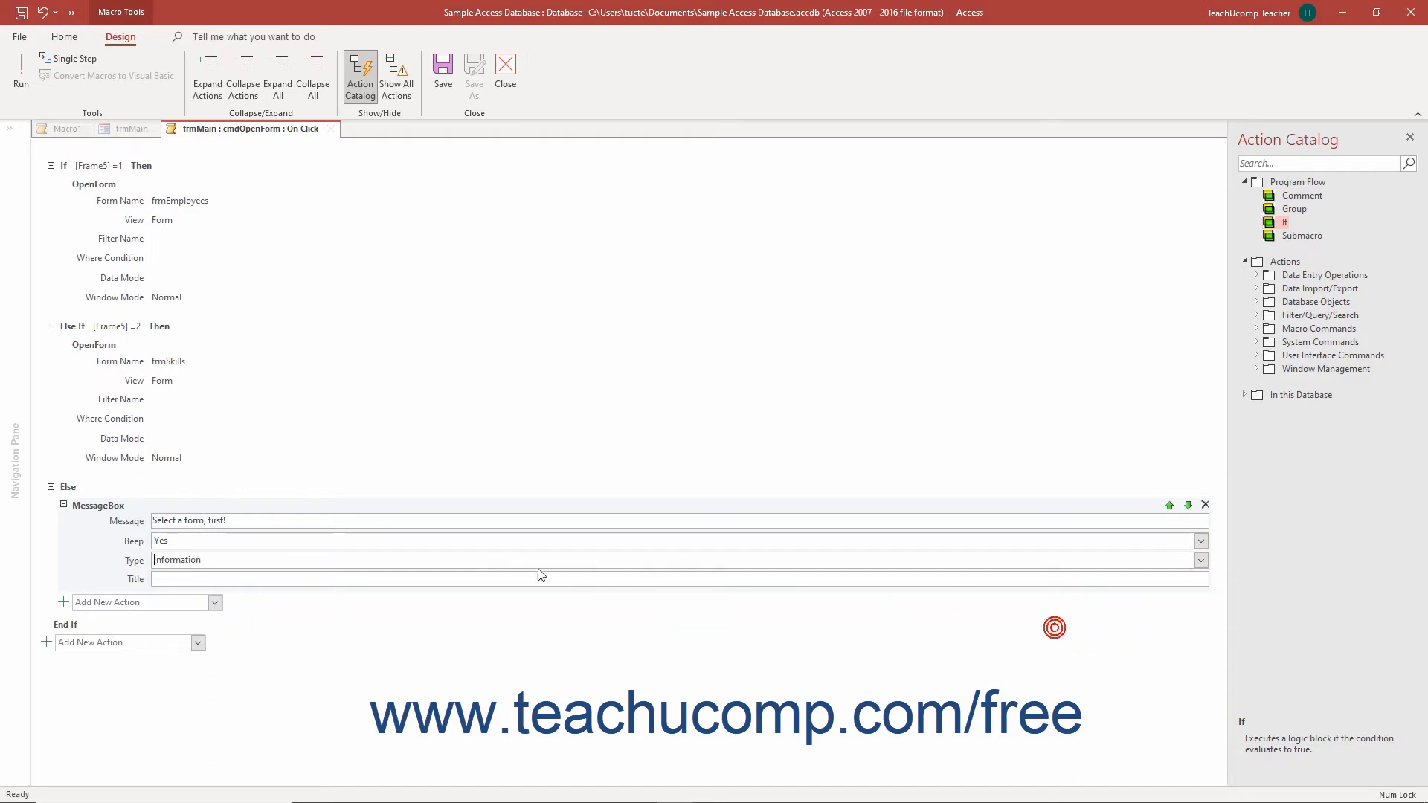
pyautogui.click(431, 584)
pyautogui.write('Please select a form')
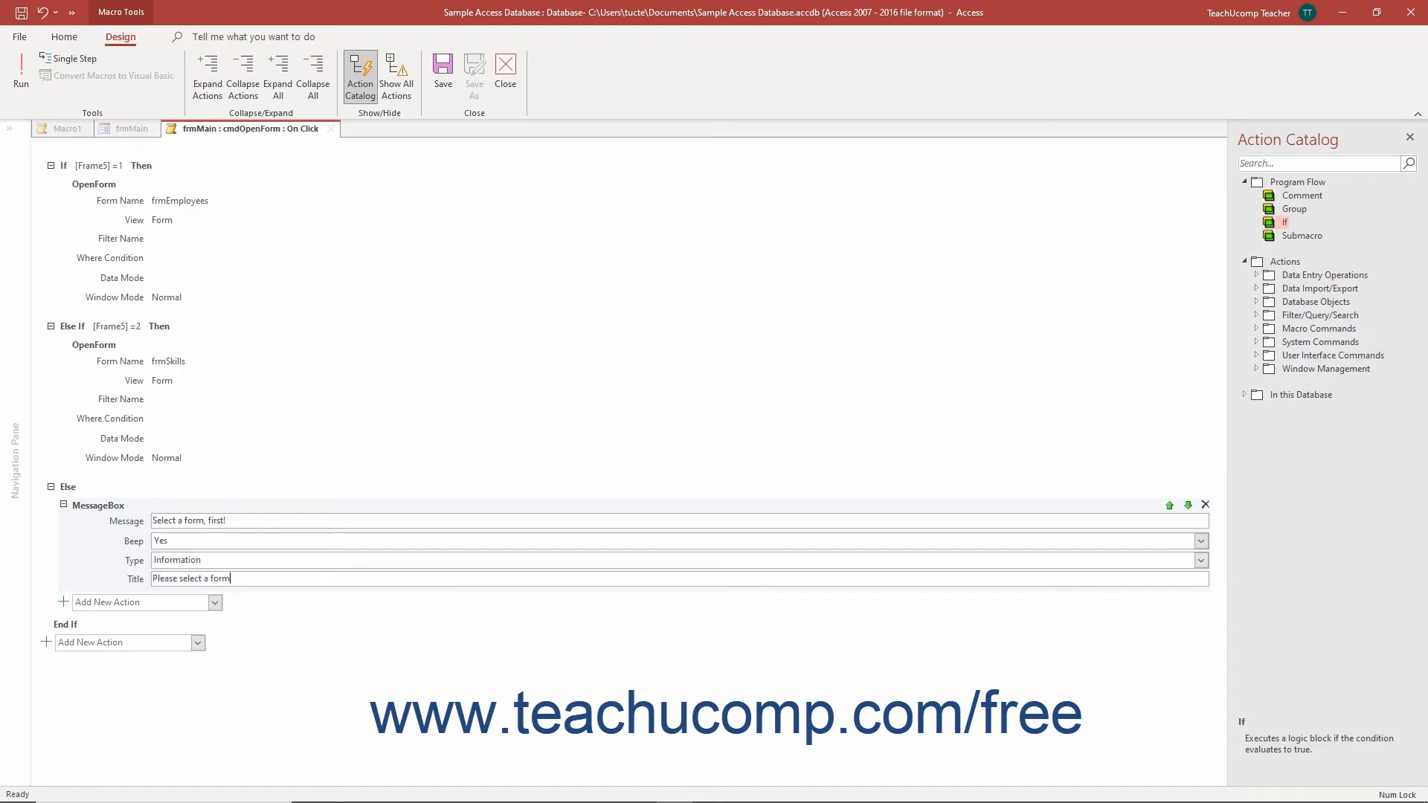
# Step: Close the macro, saving its changes to the button's property, and switch frmMain to Form view
pyautogui.click(505, 73)
pyautogui.click(658, 450)
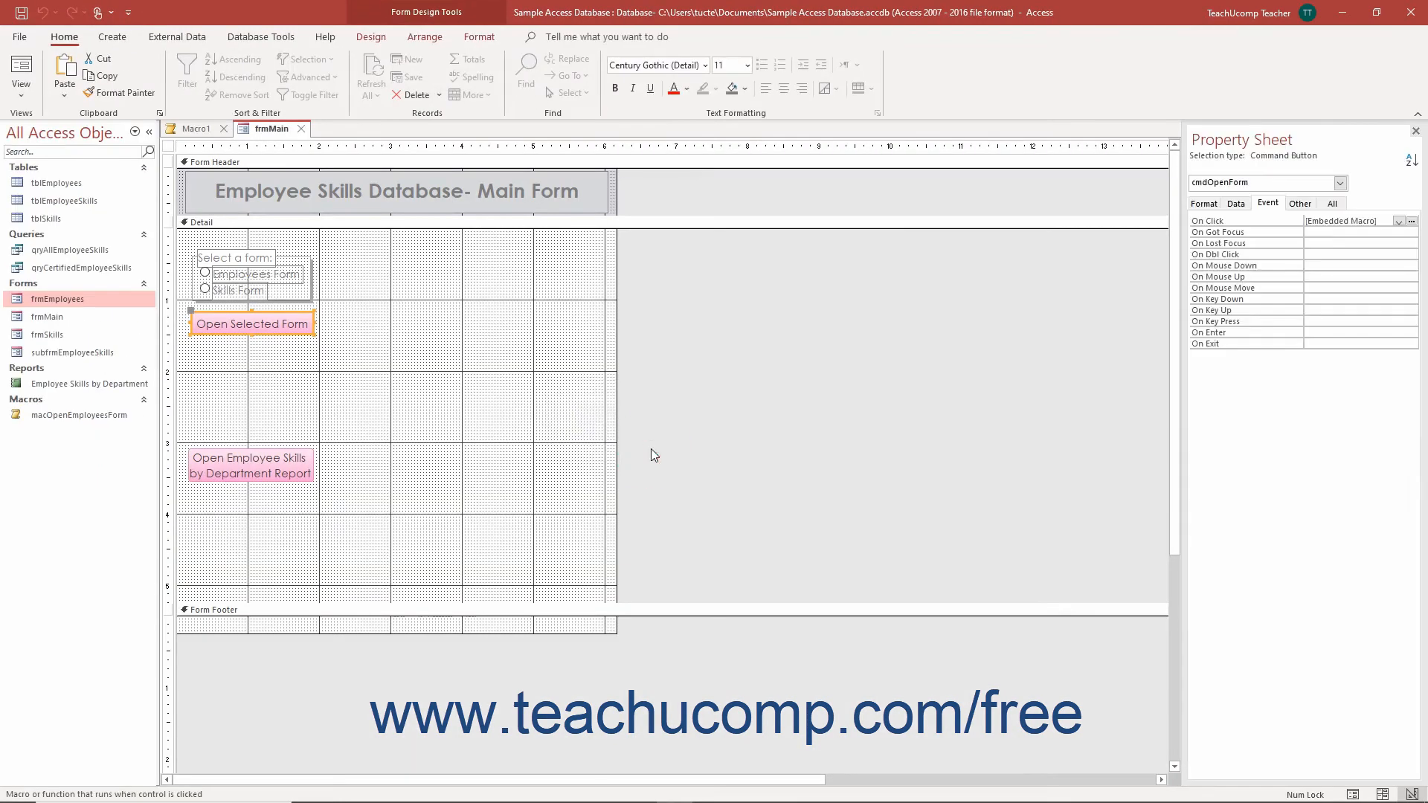
pyautogui.click(33, 70)
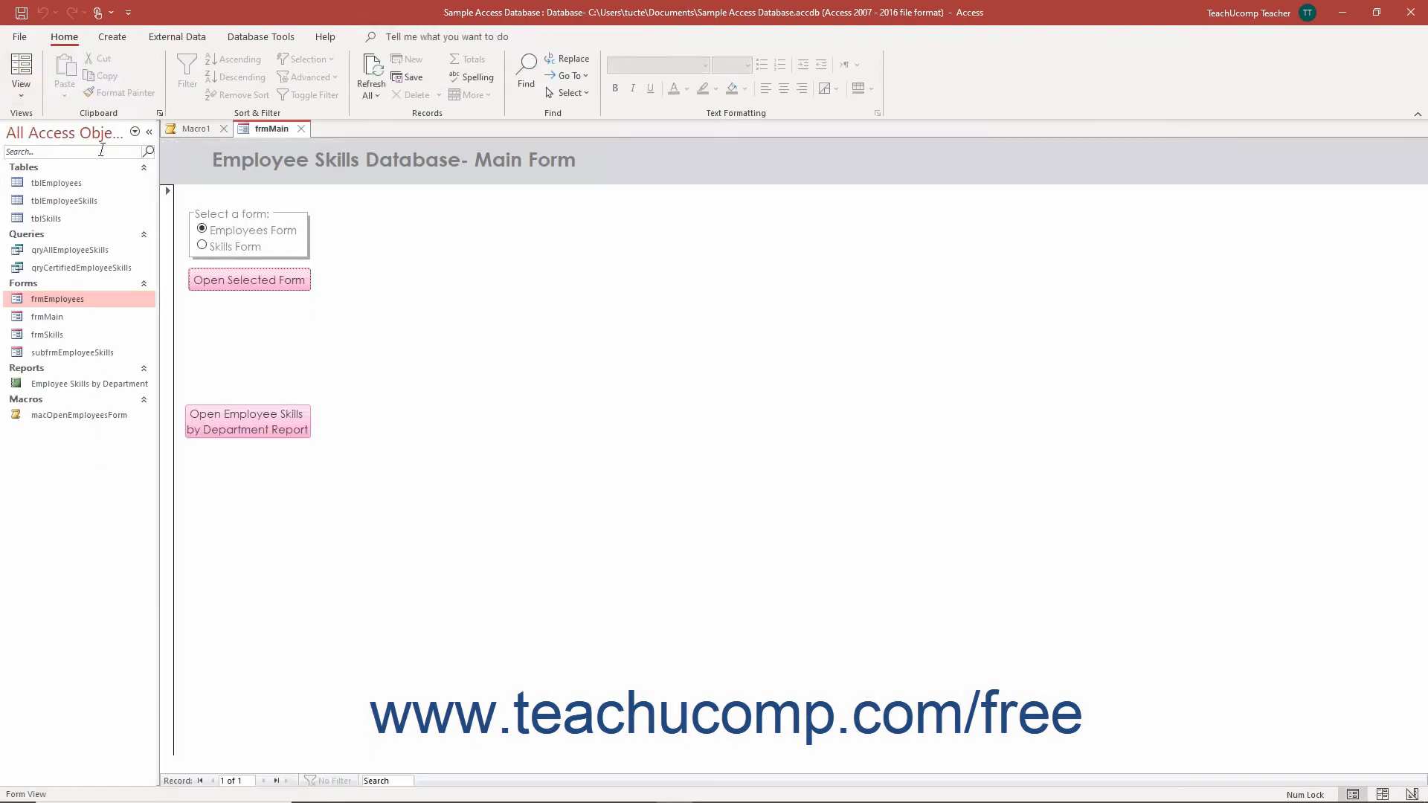
# Step: Test the Open Selected Form button with the Skills Form option and the Employees Form option, closing each opened form
pyautogui.click(203, 242)
pyautogui.click(263, 279)
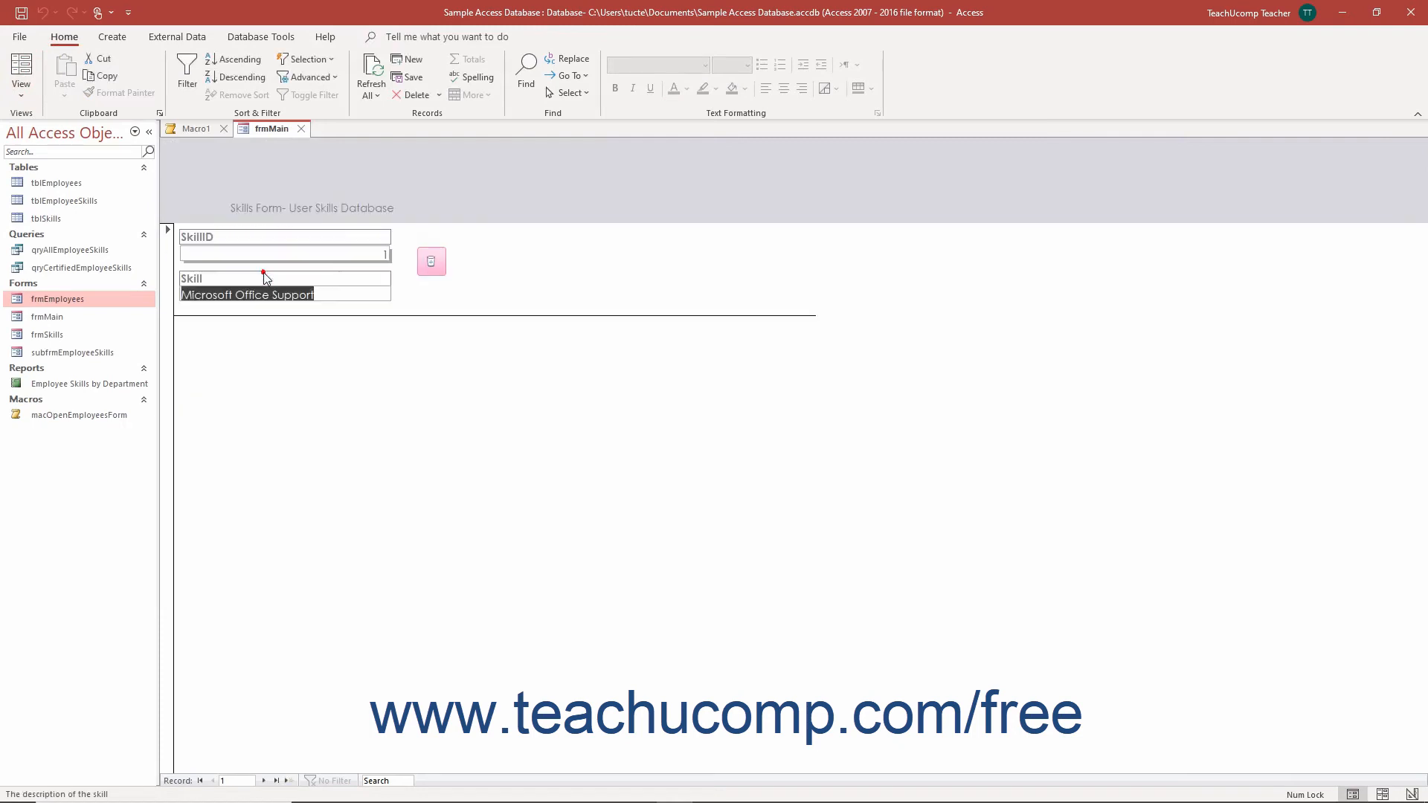
pyautogui.click(374, 128)
pyautogui.click(203, 226)
pyautogui.click(230, 278)
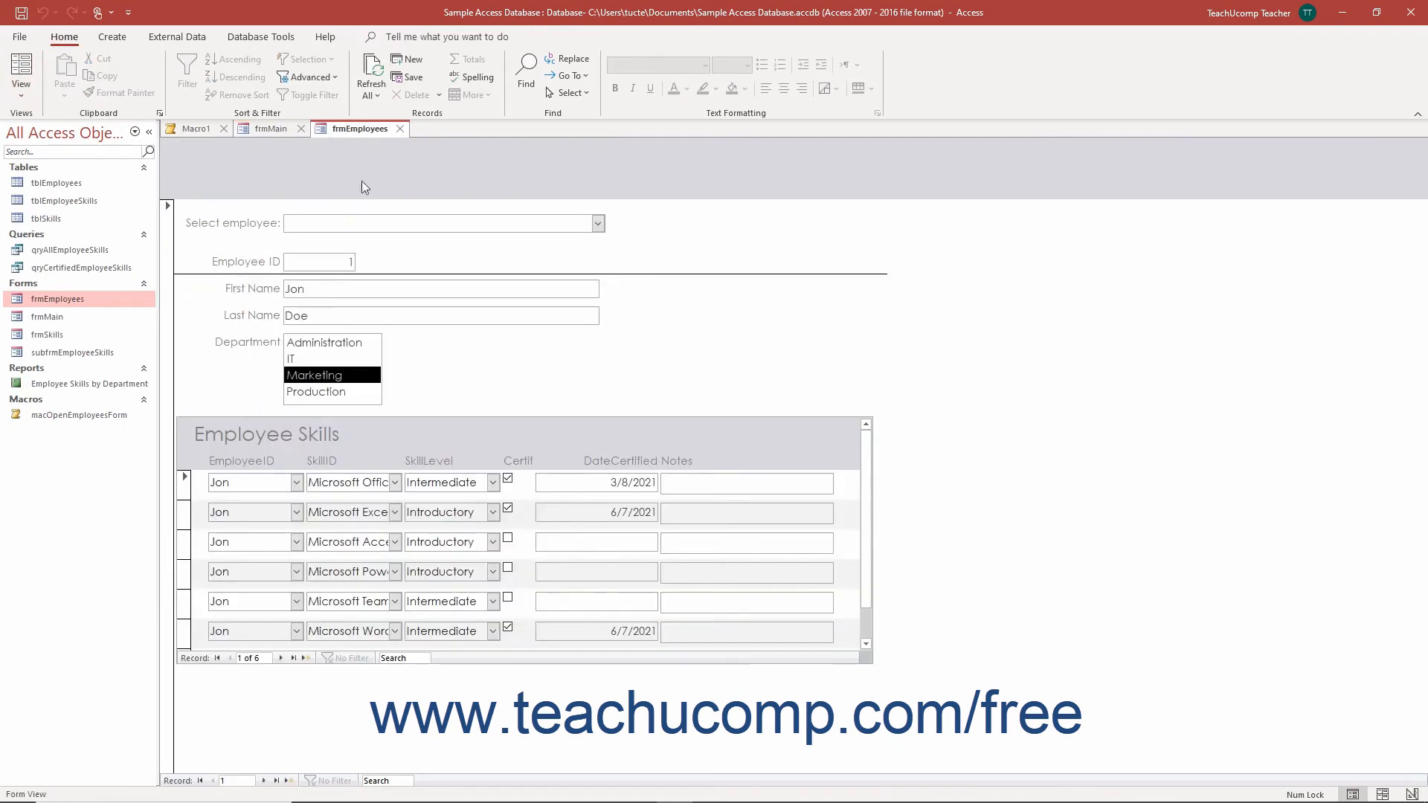
pyautogui.click(399, 128)
# Step: Return frmMain to Design view and reopen the embedded On Click macro of the Open Selected Form button
pyautogui.click(16, 92)
pyautogui.click(30, 184)
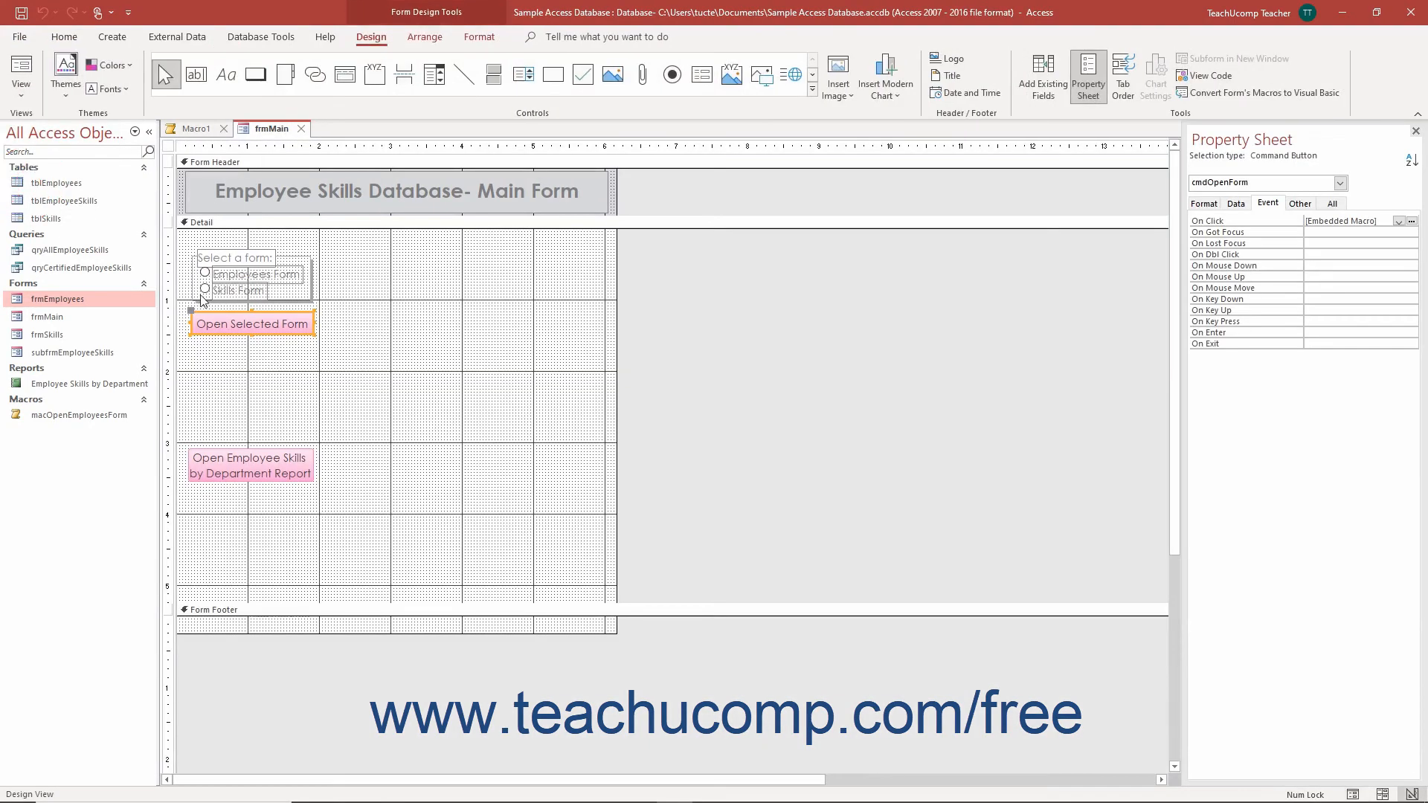
pyautogui.click(1411, 221)
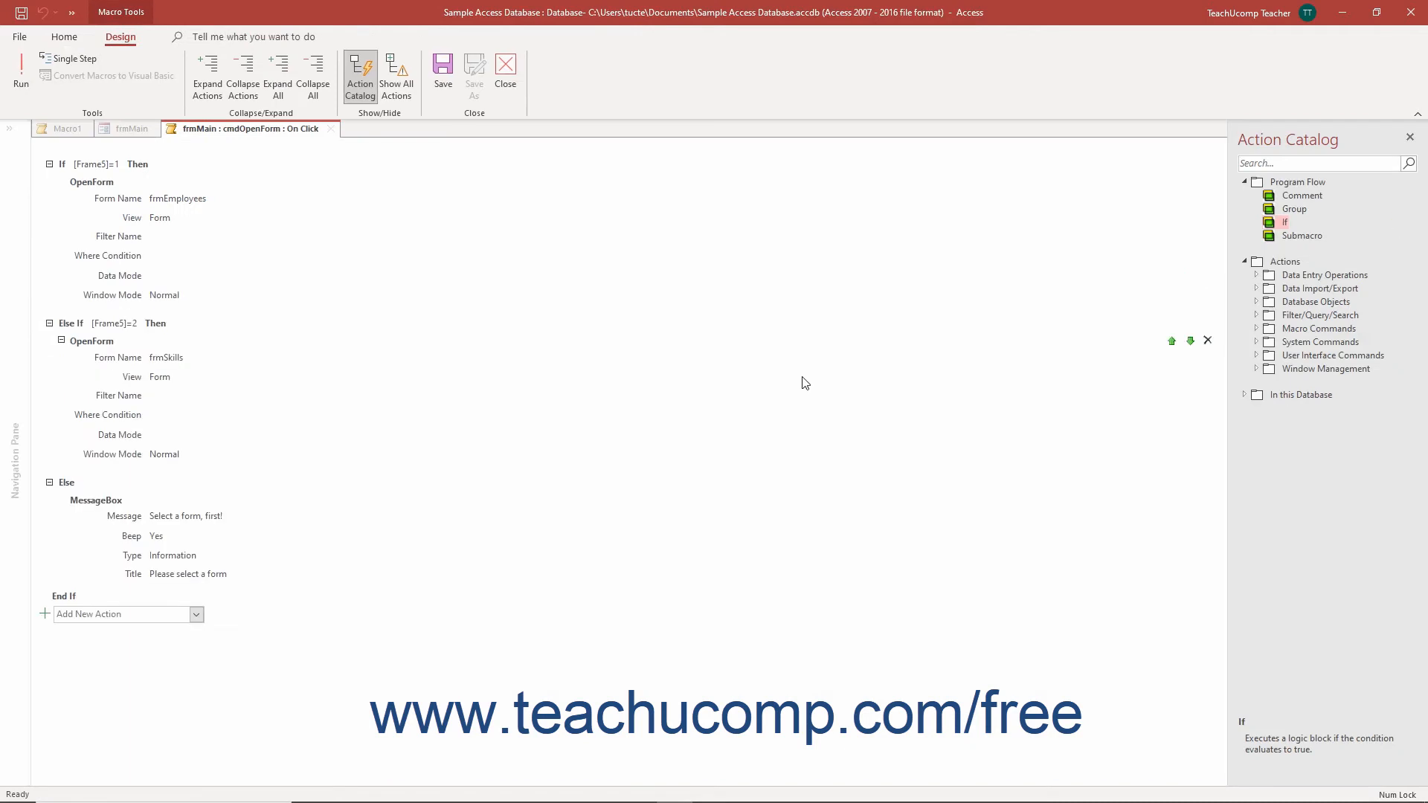
# Step: Comment the If block with "This evaluates the option group frame in the page and returns the employees form if it evaluates to "1"", and delete that comment
pyautogui.click(1295, 197)
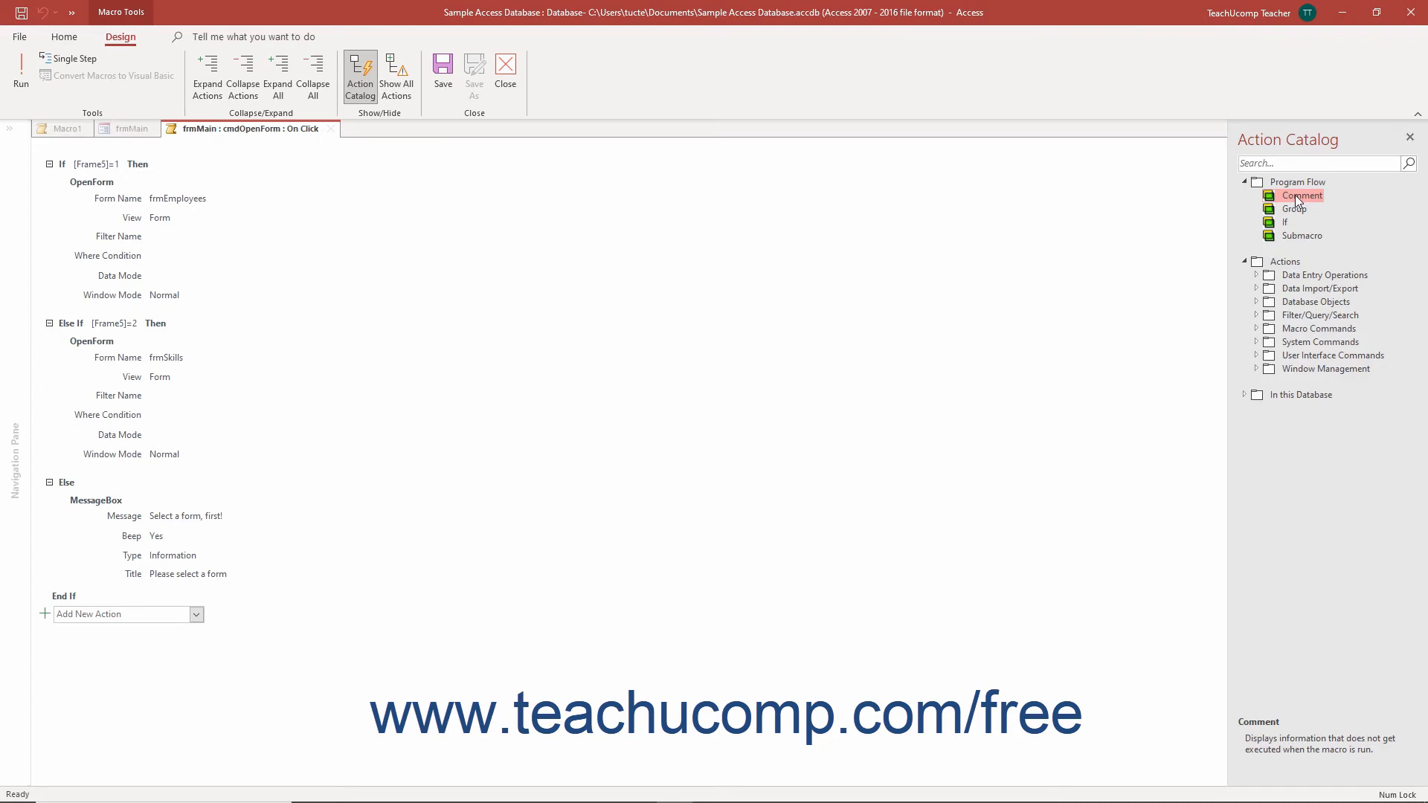
pyautogui.moveTo(1296, 200); pyautogui.dragTo(914, 287)
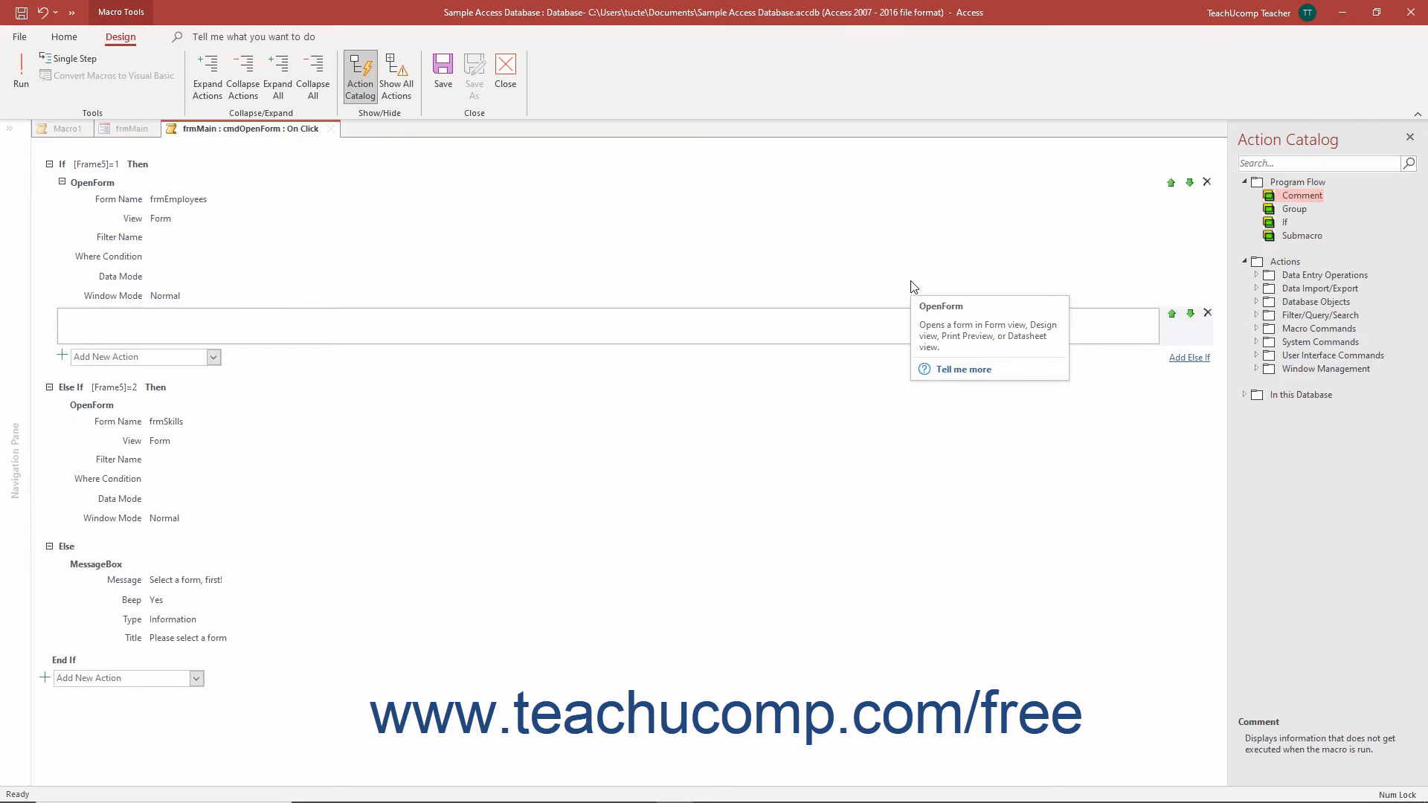
pyautogui.write('This evaluates the option group frame in the page and returns the employees form if it evaluates to "1"')
pyautogui.click(1190, 275)
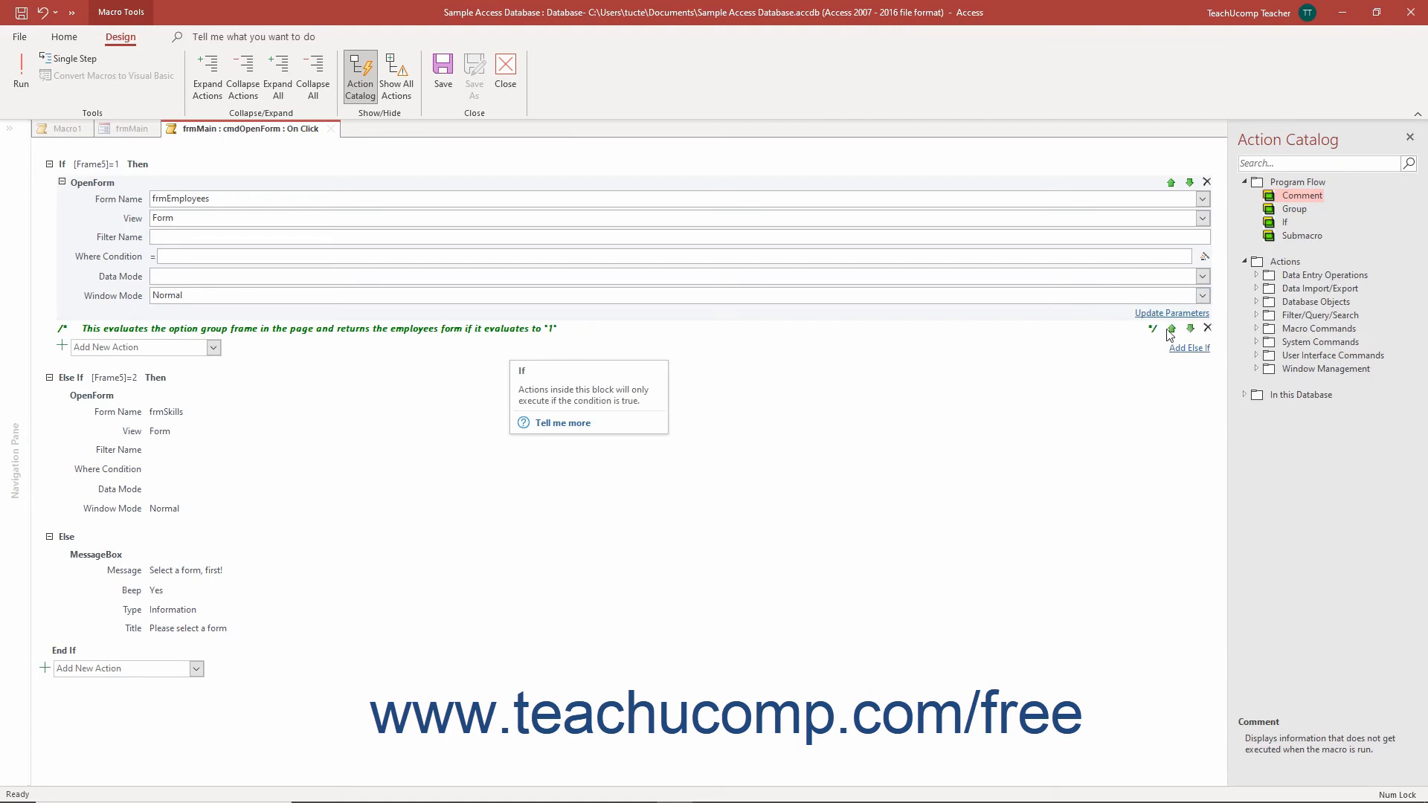
pyautogui.click(1207, 328)
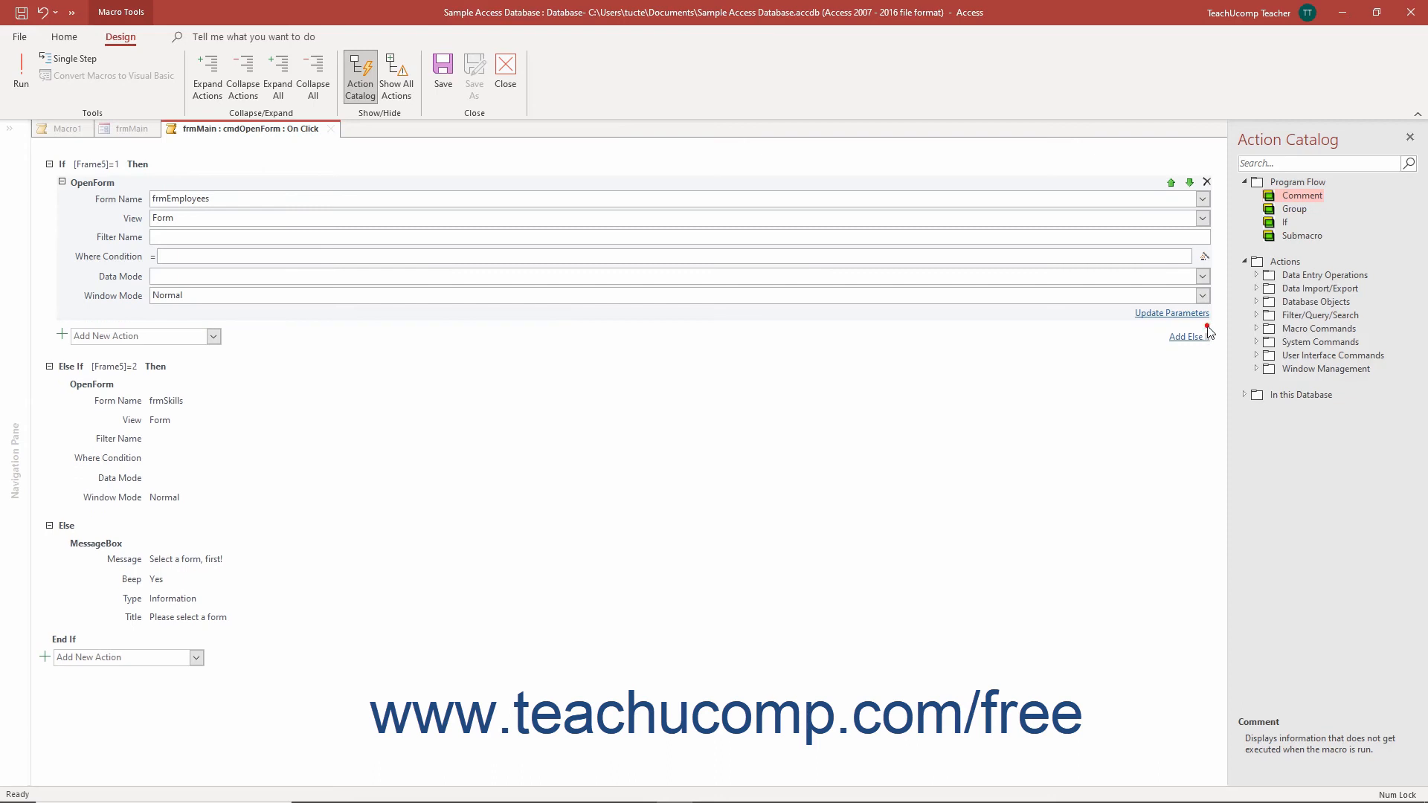
# Step: Add a submacro named ErrorMsg at the end of the macro and give it a StopMacro action
pyautogui.click(1272, 238)
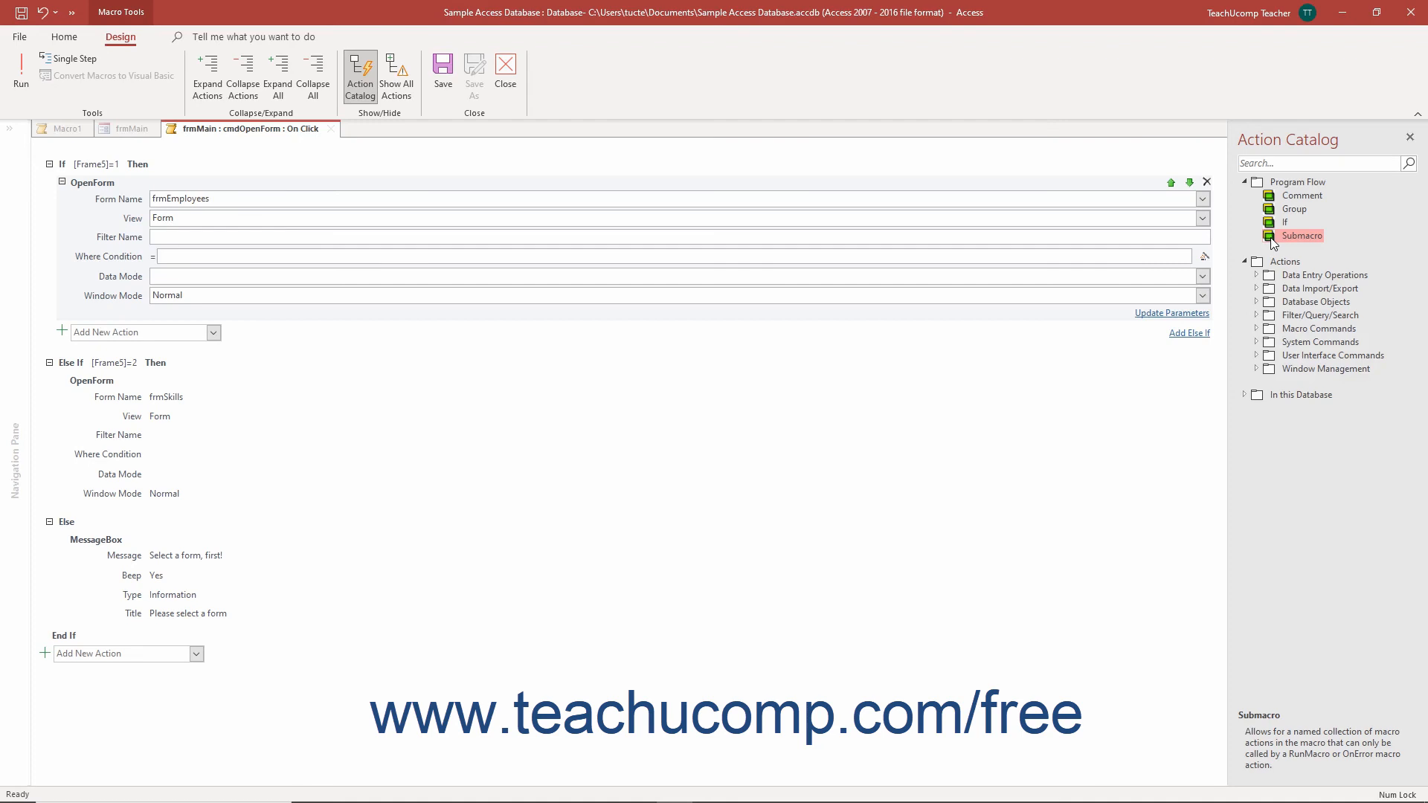
pyautogui.moveTo(1270, 238); pyautogui.dragTo(171, 726)
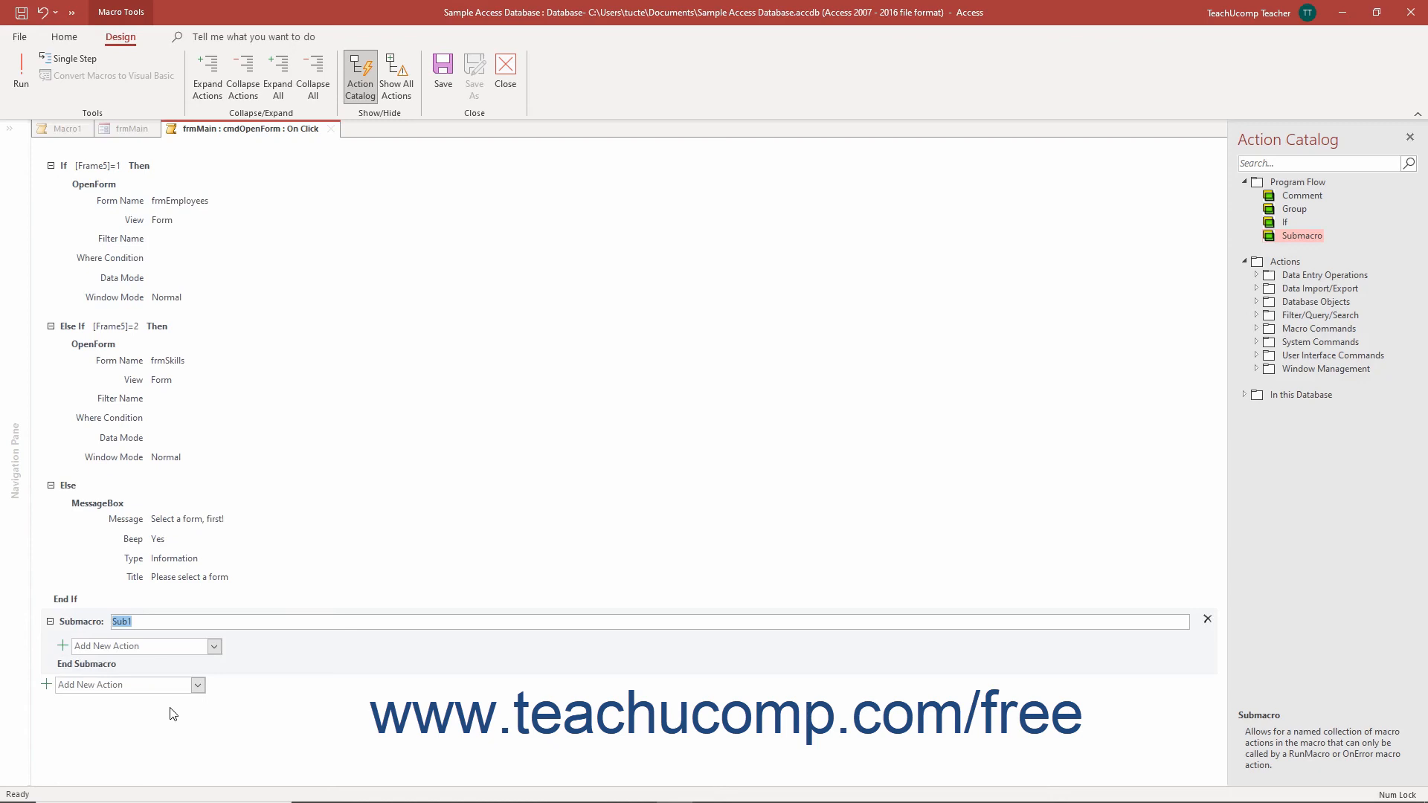
pyautogui.write('ErrorMsg')
pyautogui.click(214, 646)
pyautogui.scroll(-10, 164, 609)
pyautogui.click(164, 612)
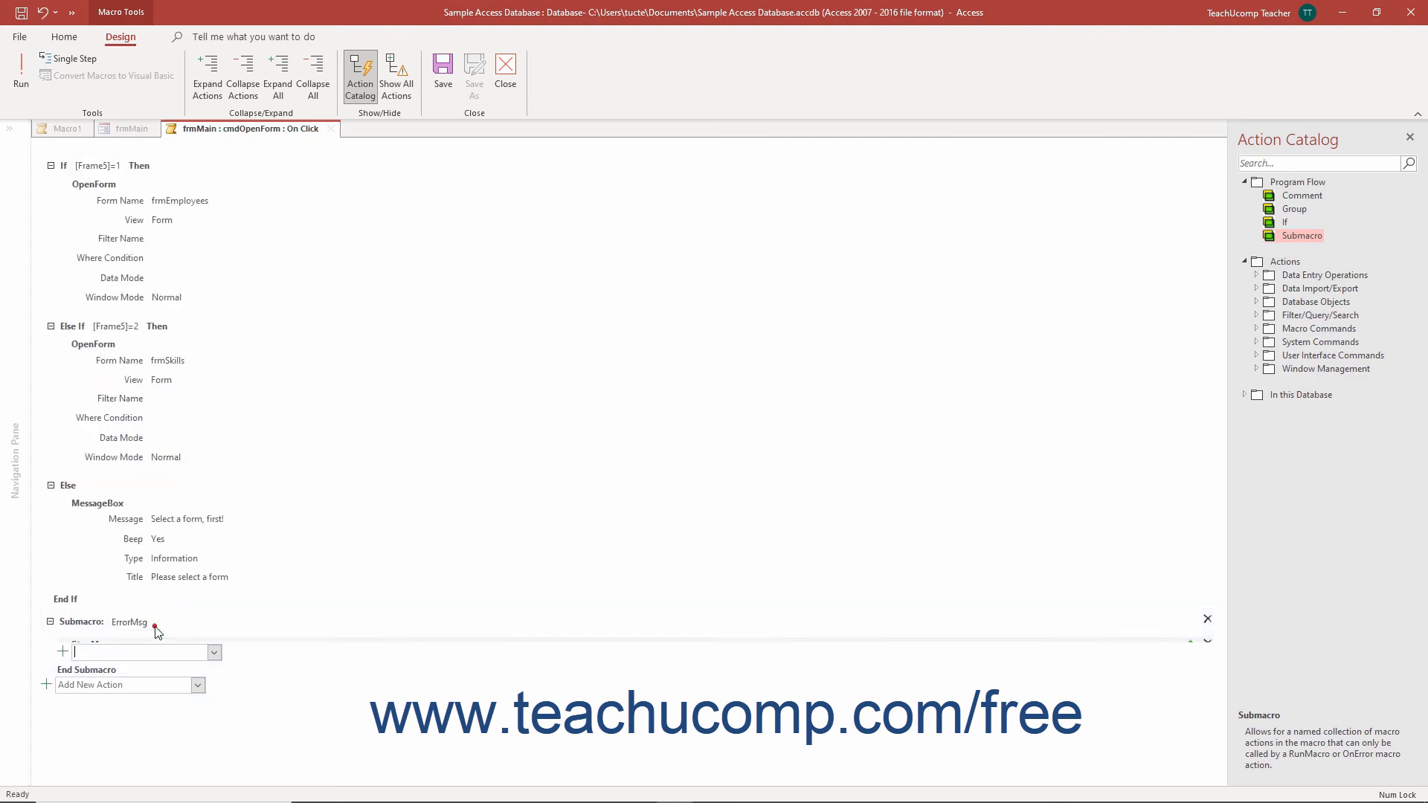
# Step: Add a MessageBox action to the ErrorMsg submacro with the message "There was an error."
pyautogui.click(214, 666)
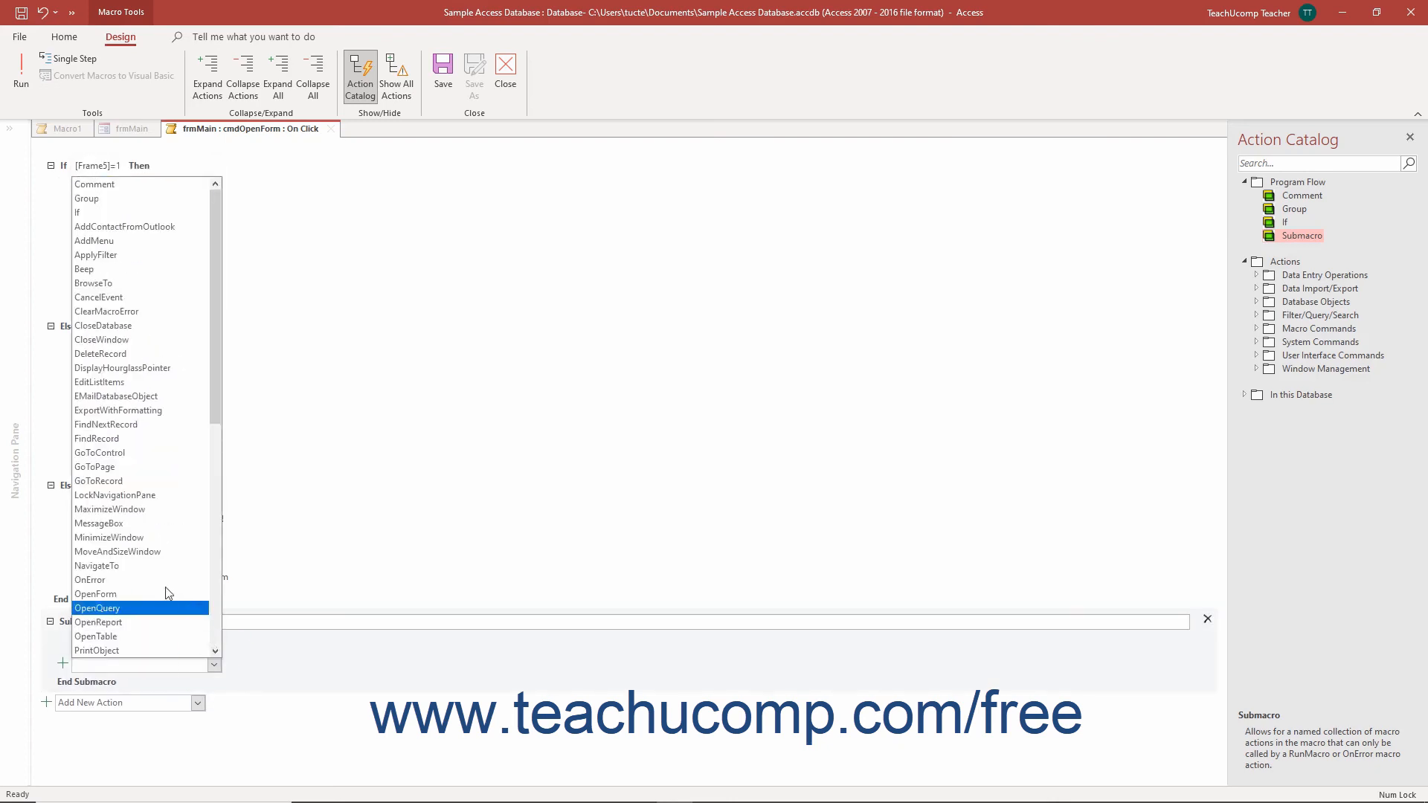
pyautogui.click(142, 524)
pyautogui.write('Ther')
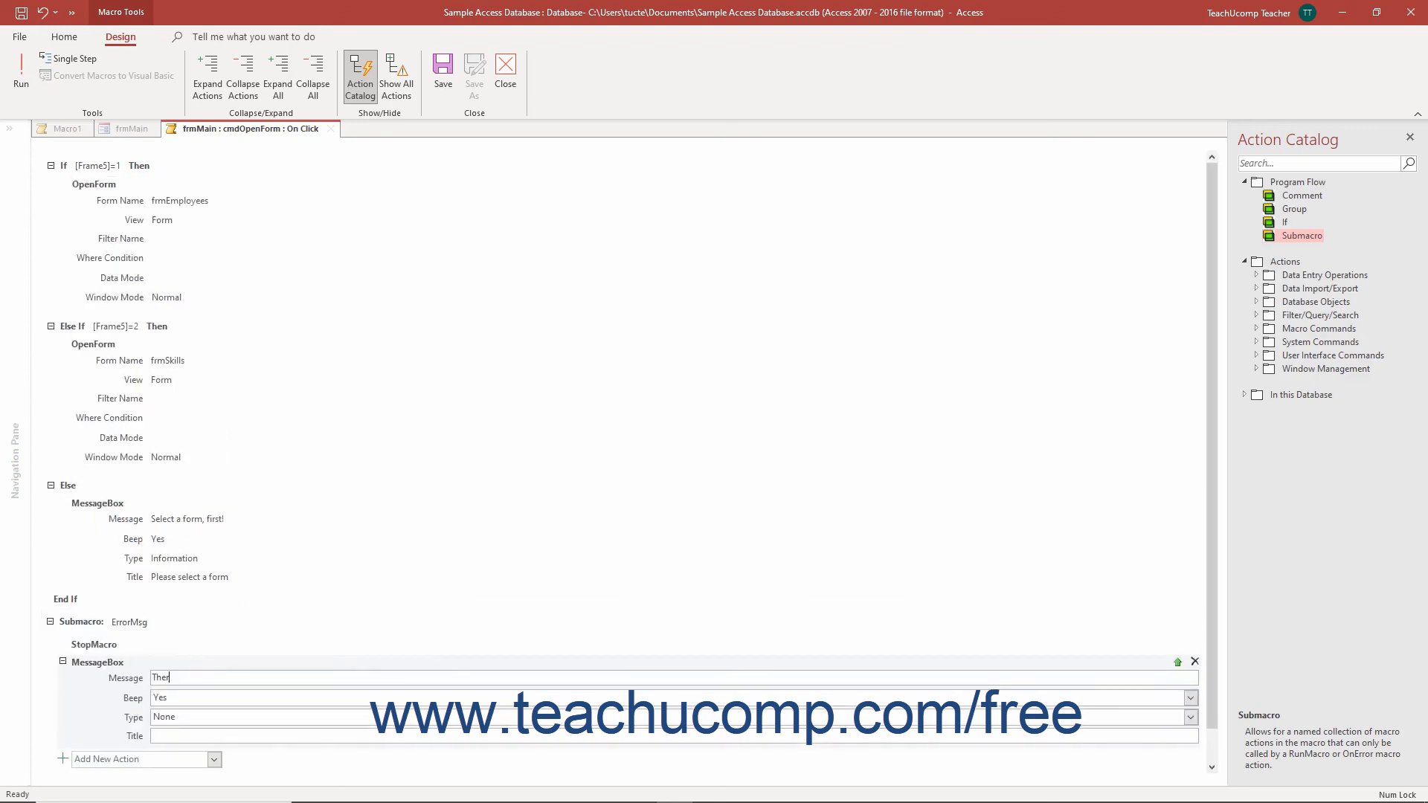
pyautogui.write('e was an error.')
pyautogui.press('Tab')
pyautogui.press('Tab')
# Step: Set the submacro's message box type to Critical and its title to ERROR, and close the macro with its changes saved
pyautogui.click(1191, 717)
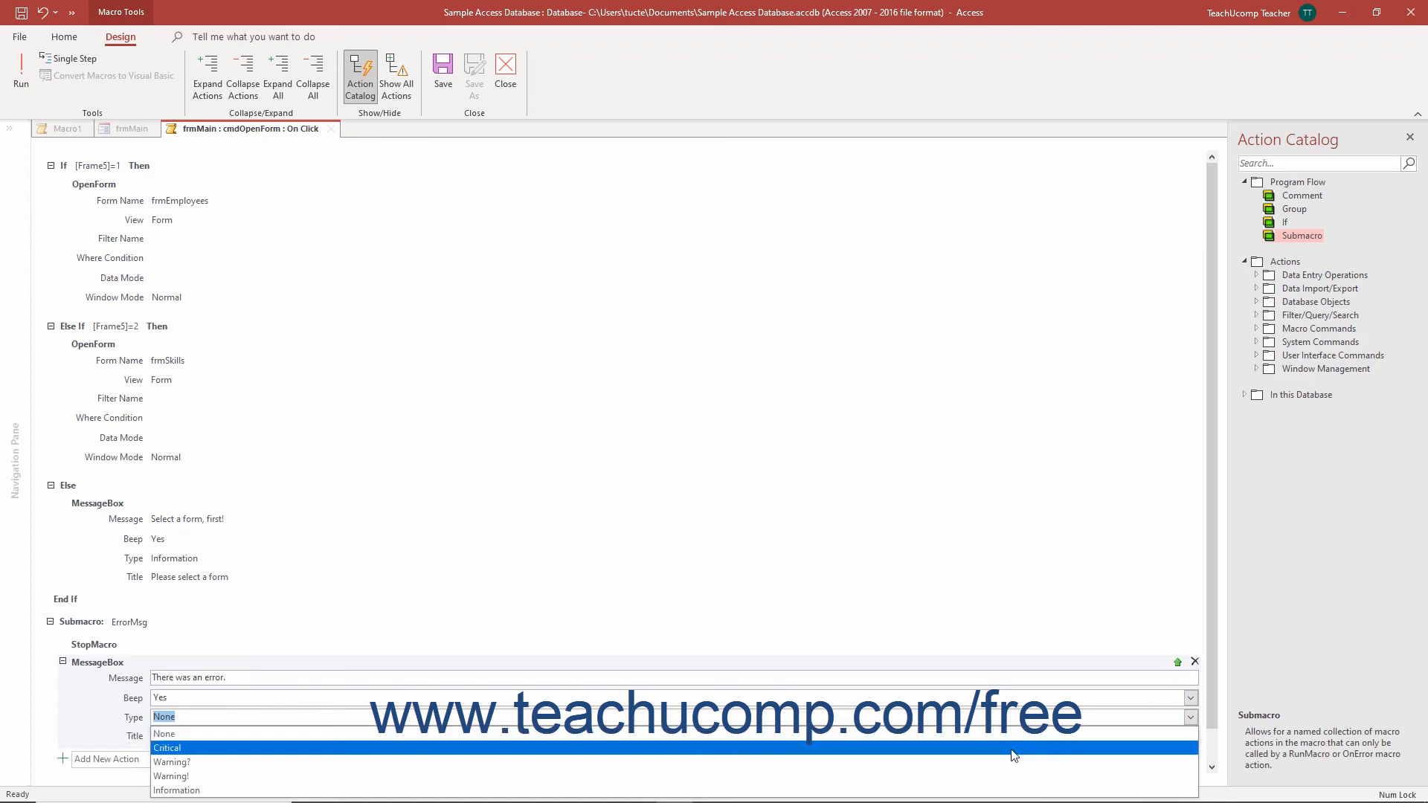
pyautogui.click(1012, 747)
pyautogui.click(1179, 738)
pyautogui.write('ERROR')
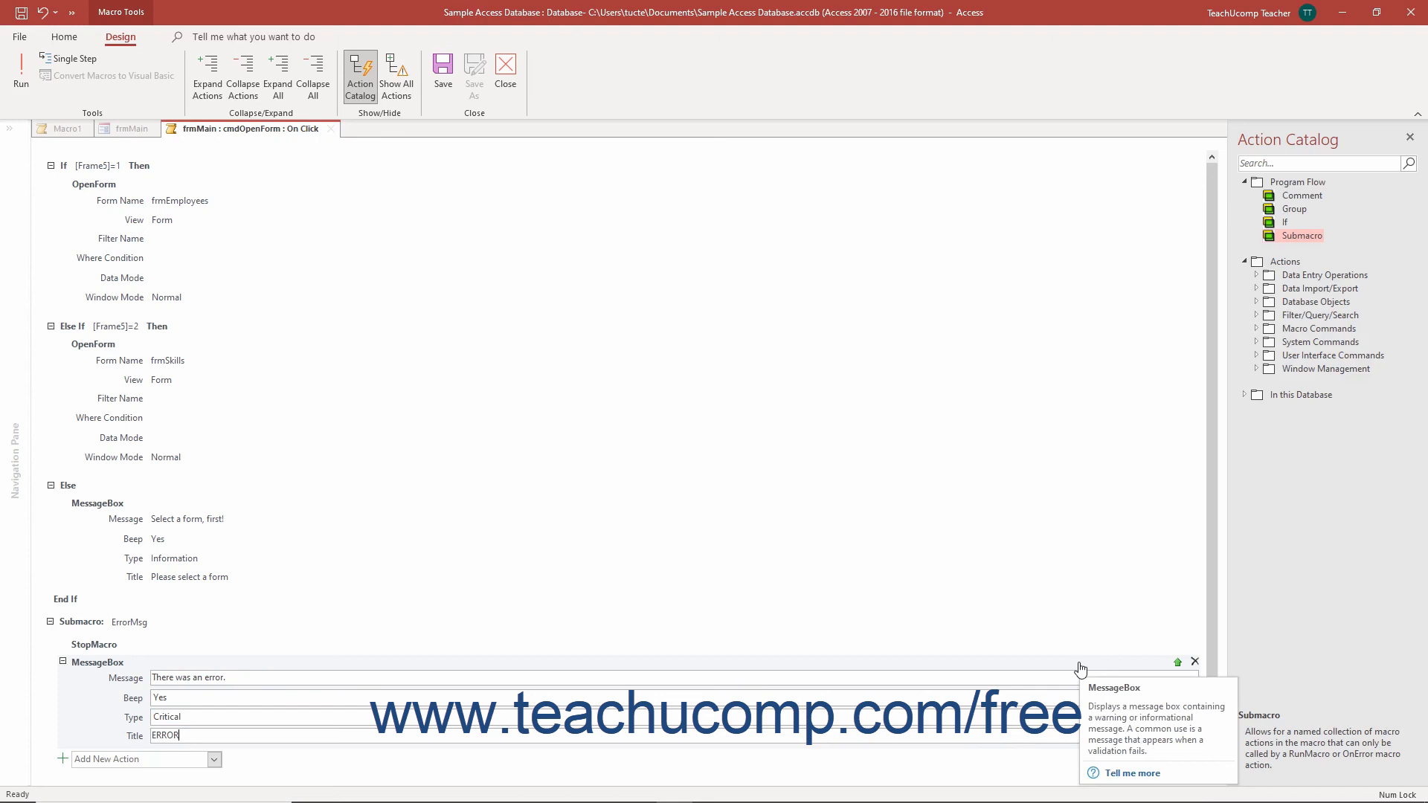
pyautogui.click(516, 83)
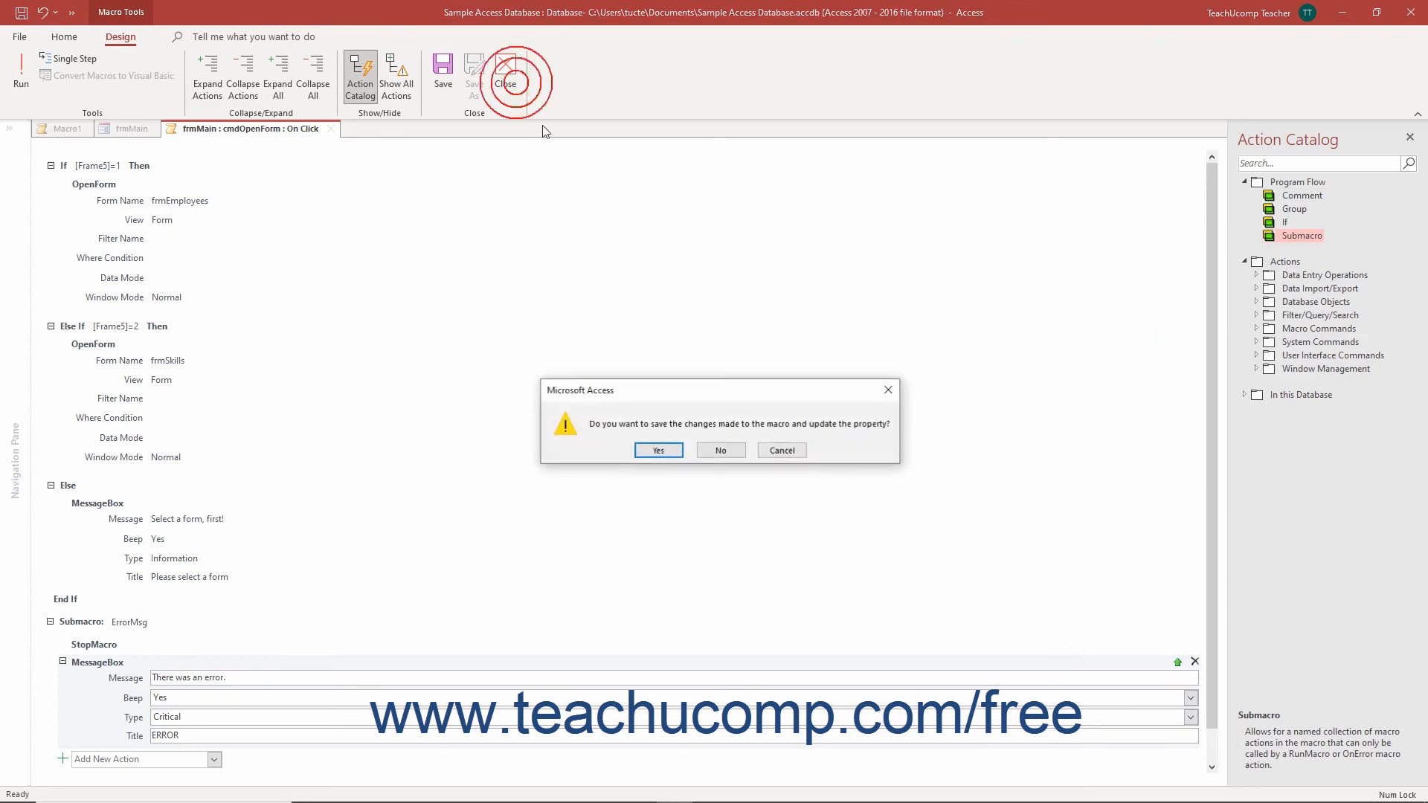
pyautogui.click(664, 449)
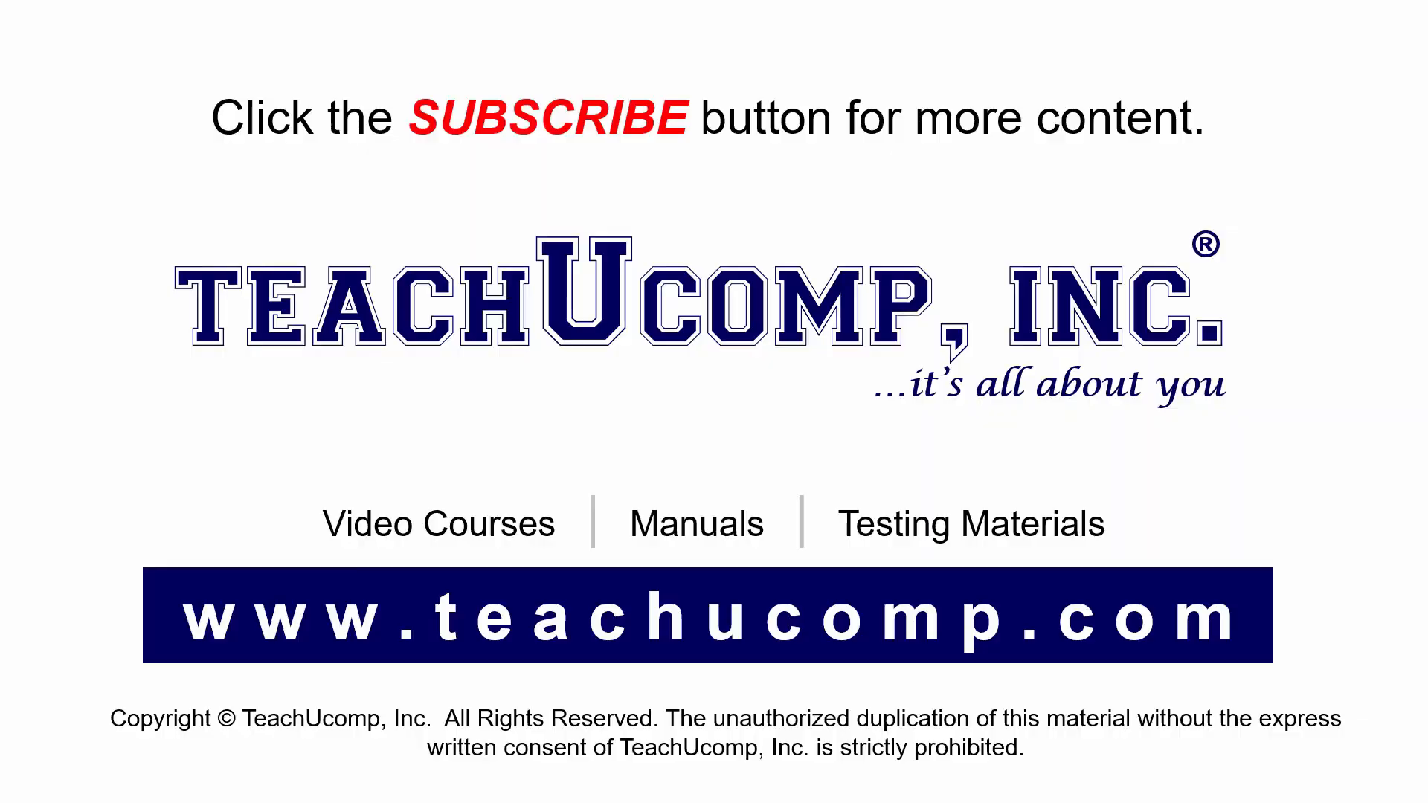